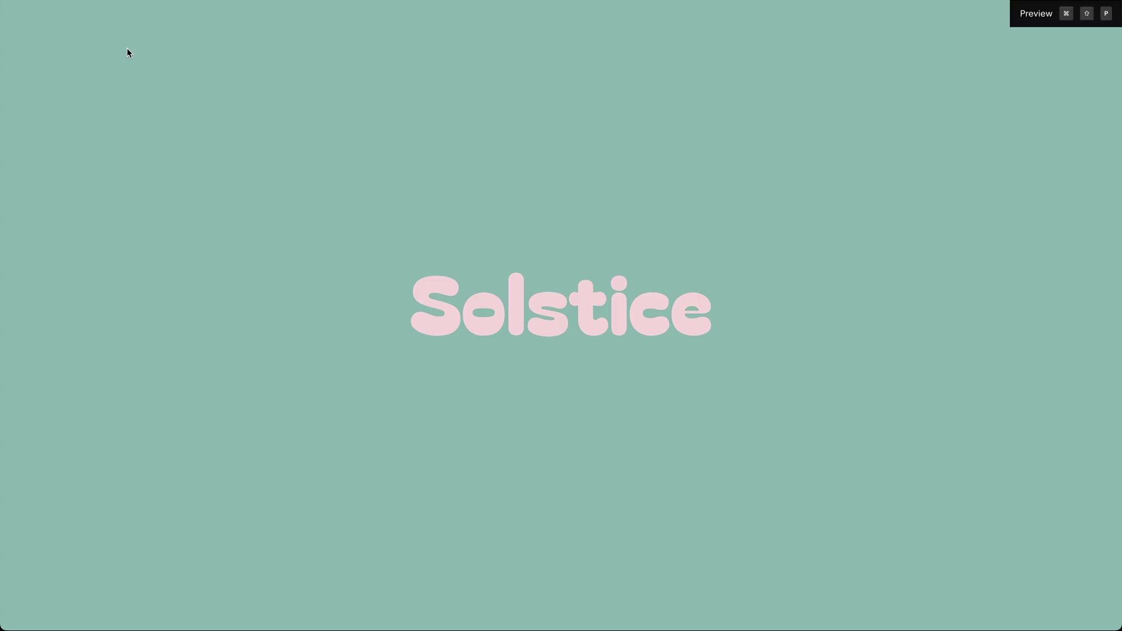
Scroll through the full-screen preview of the page.
scroll(128, 49, "down", 10)
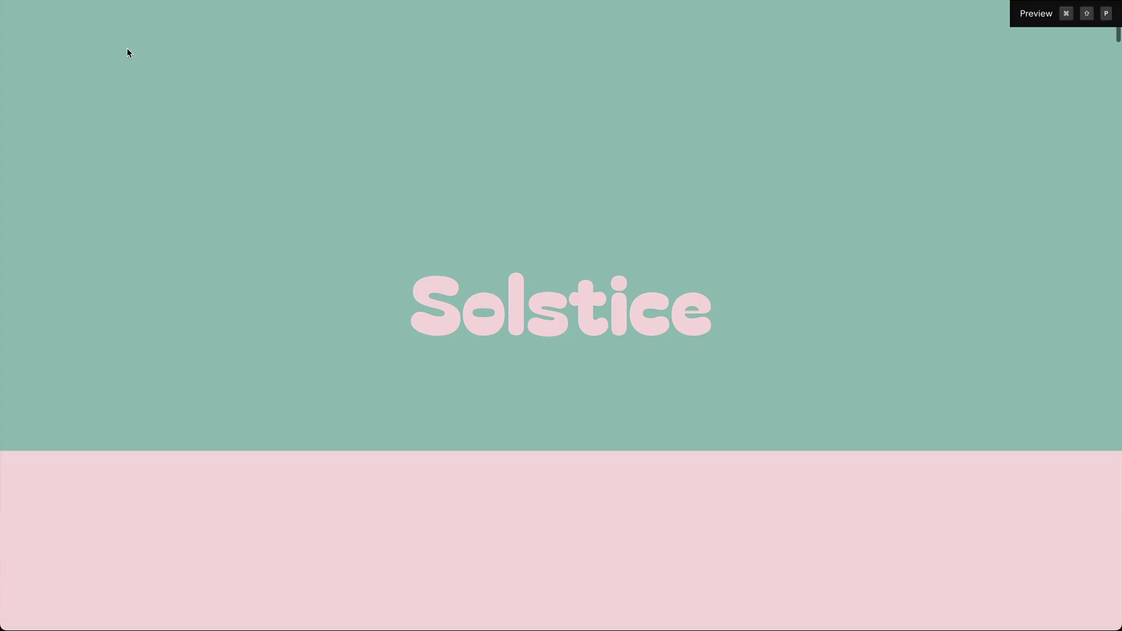
scroll(128, 51, "down", 10)
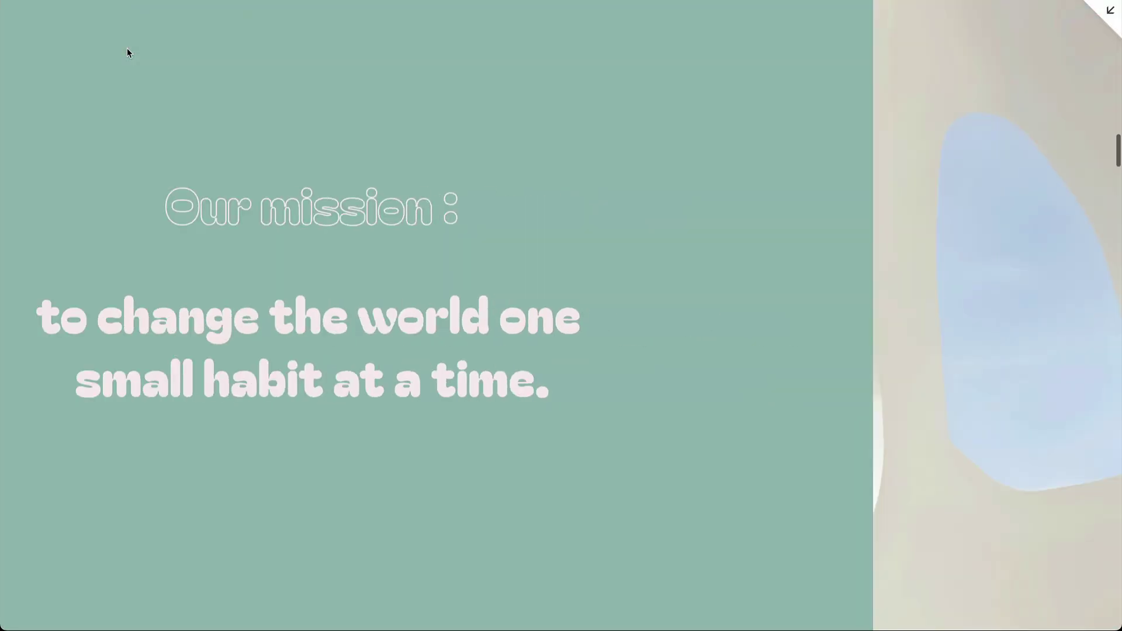
scroll(128, 51, "down", 10)
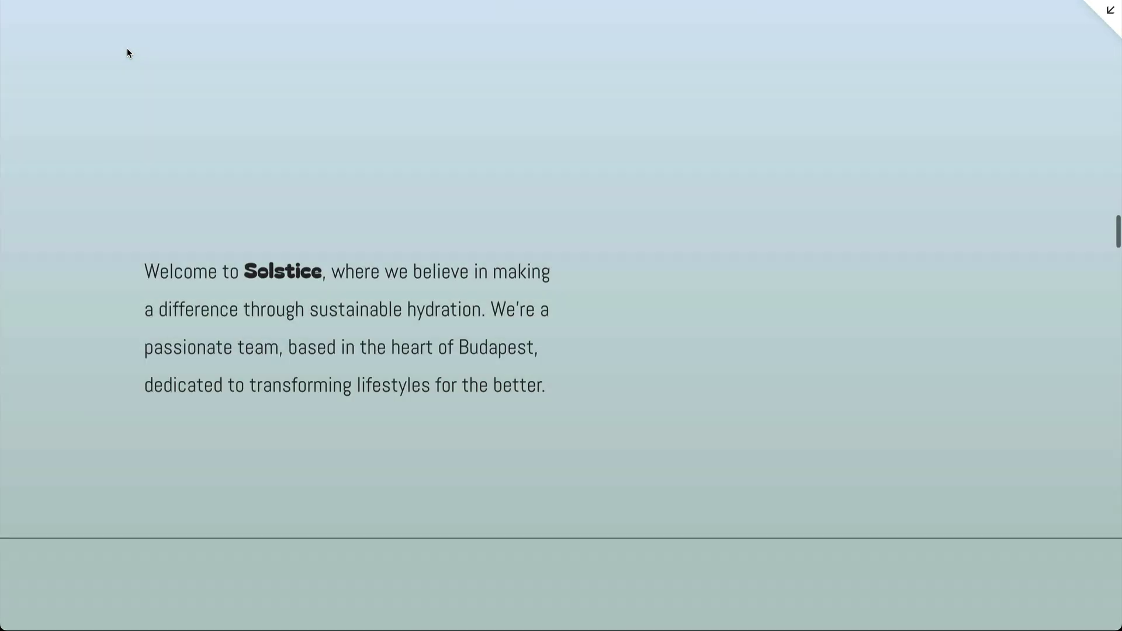
scroll(129, 52, "down", 10)
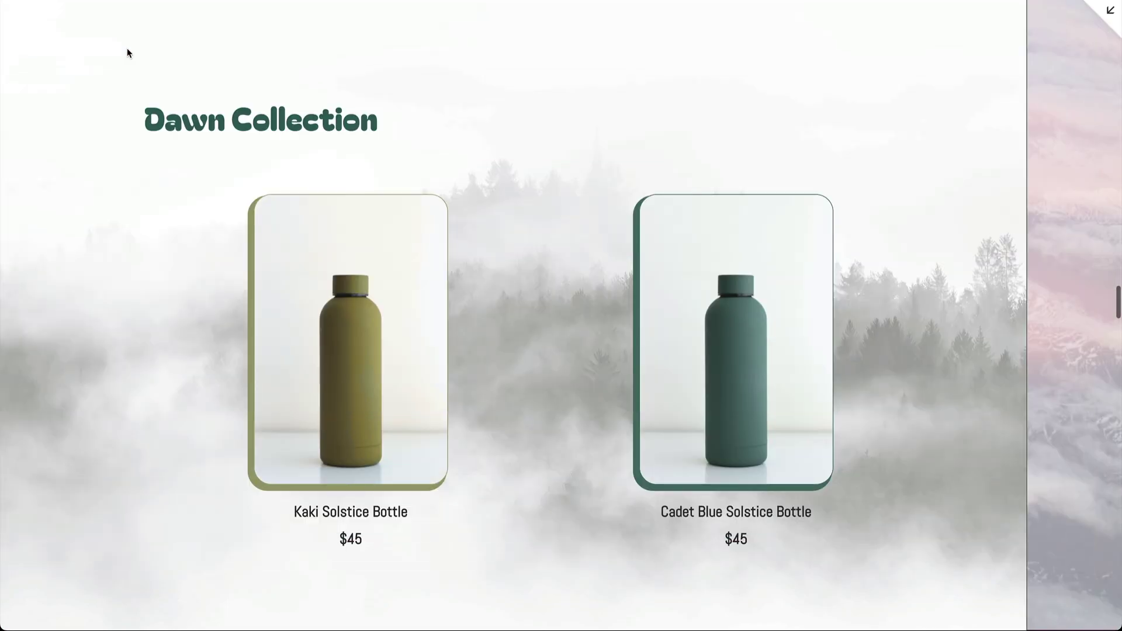
scroll(128, 53, "down", 10)
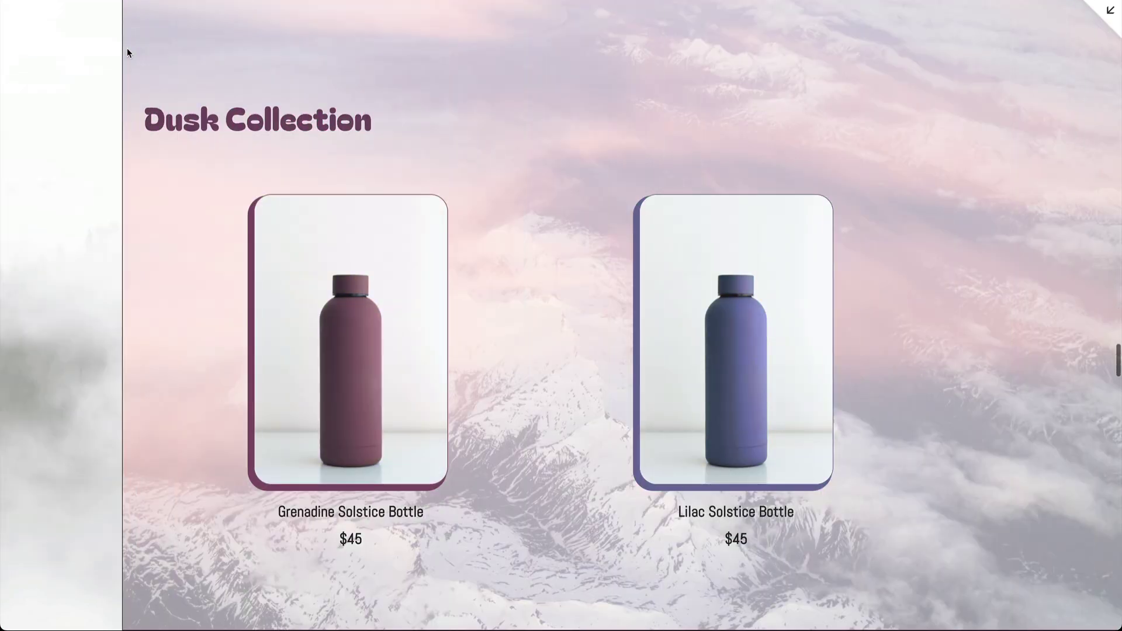
scroll(128, 53, "down", 2)
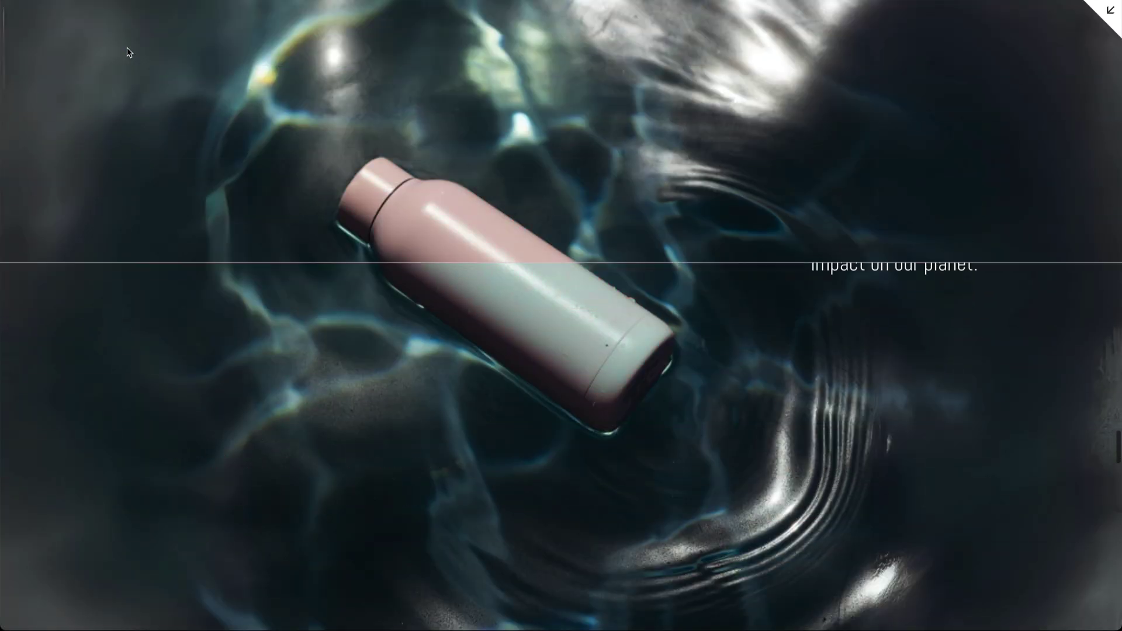
scroll(128, 52, "down", 10)
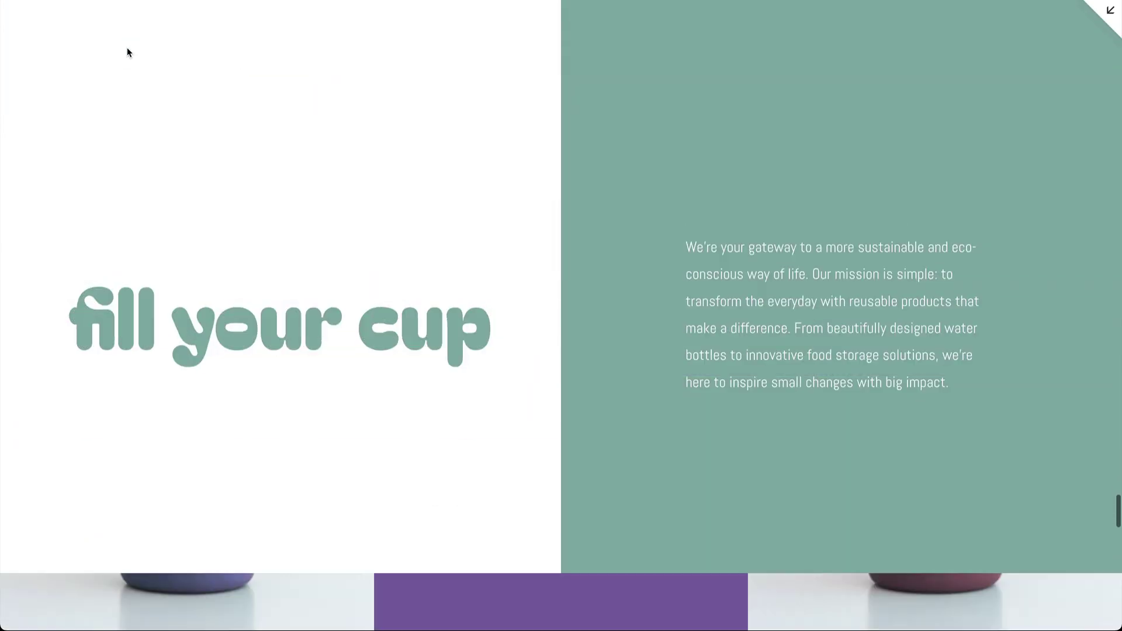
scroll(129, 53, "up", 10)
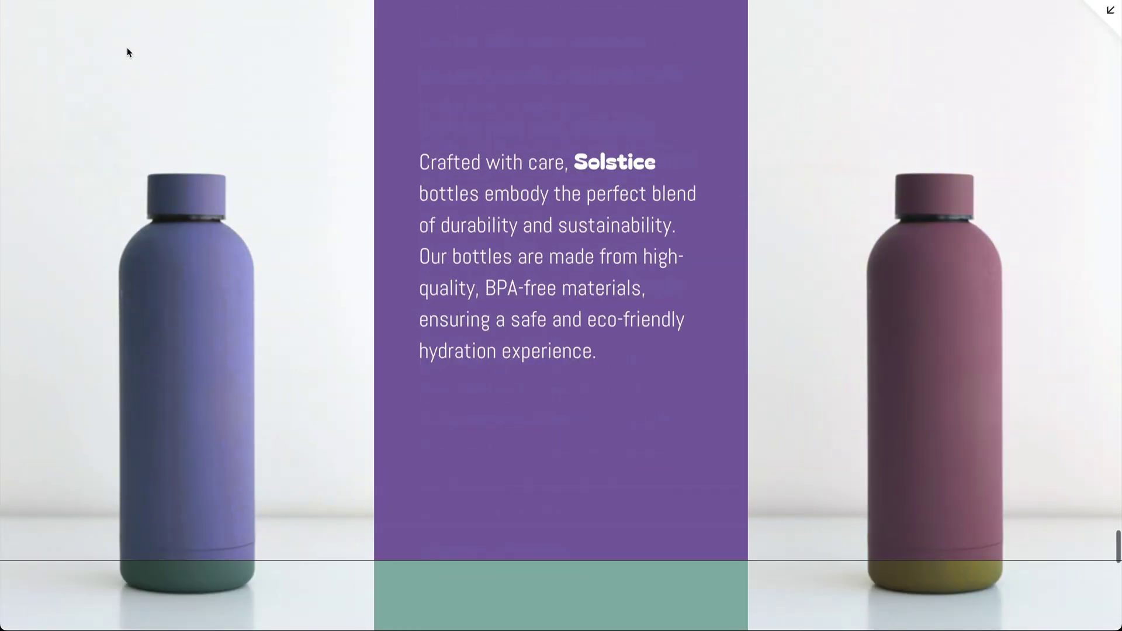
scroll(128, 53, "up", 15)
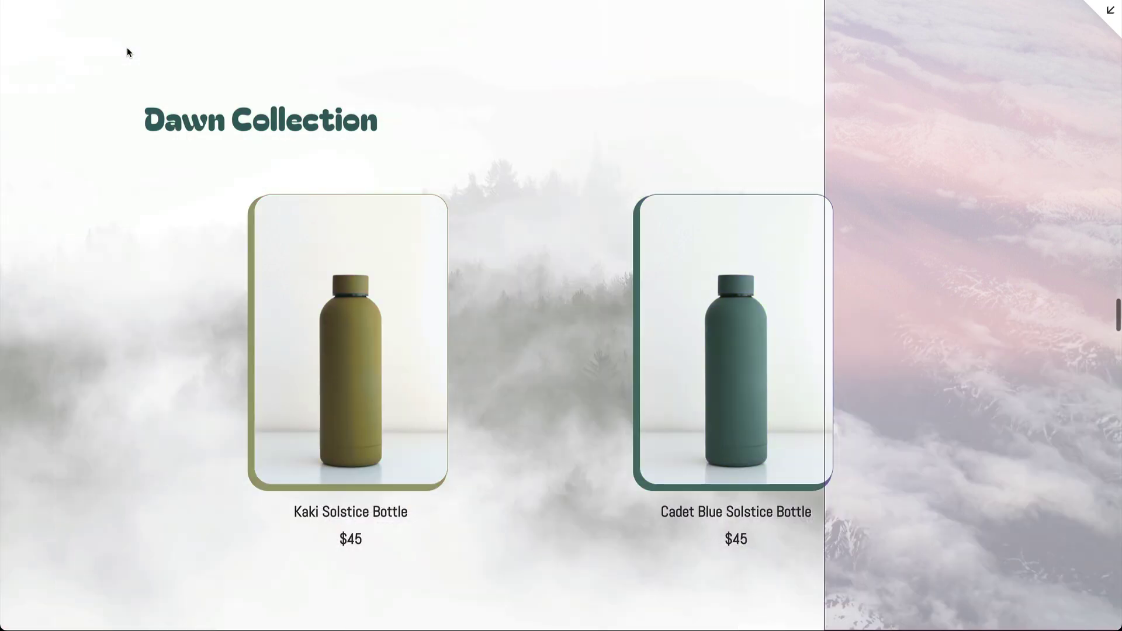
scroll(128, 47, "up", 15)
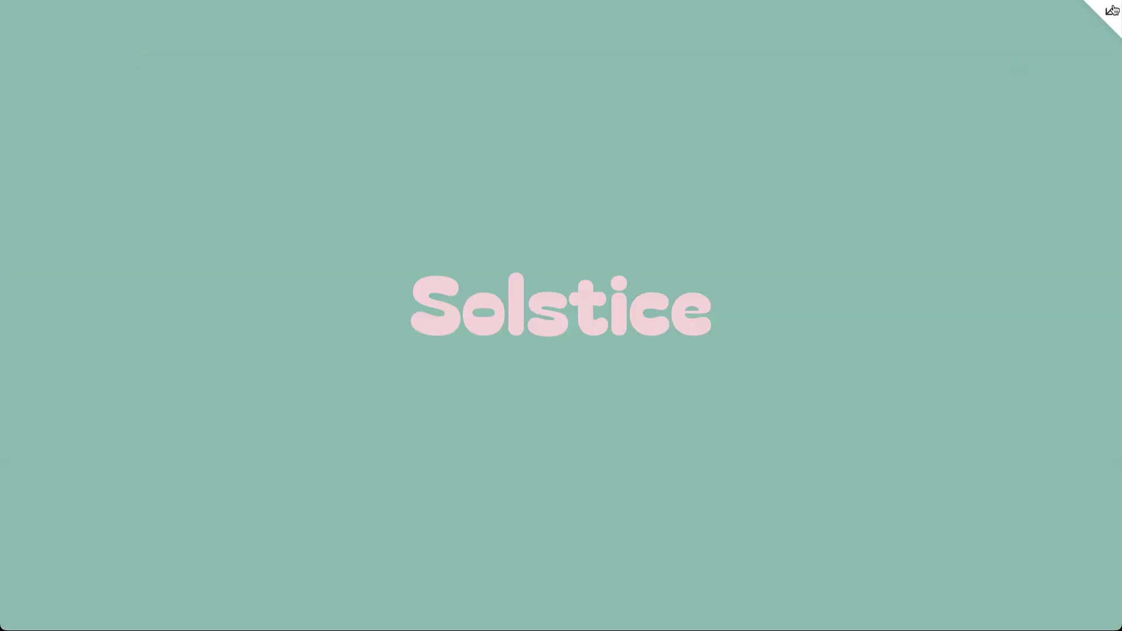
Exit the preview, edit the Fixed Scrolling Tutorial page, and scroll to the bottle section.
left_click(1112, 10)
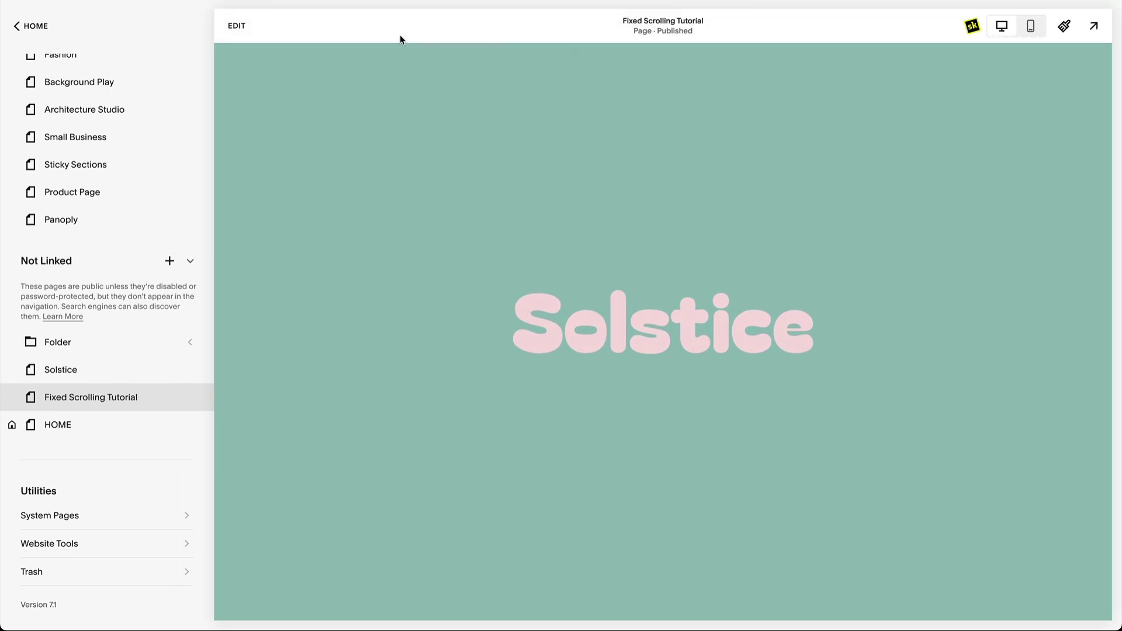
left_click(236, 26)
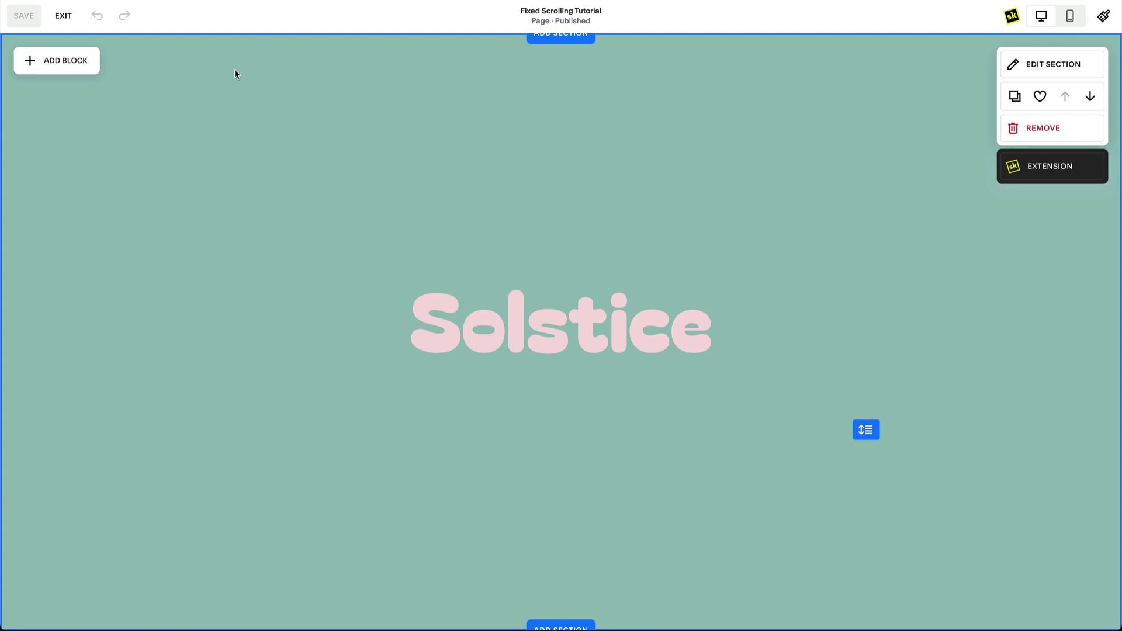
scroll(234, 73, "down", 6)
scroll(234, 73, "down", 15)
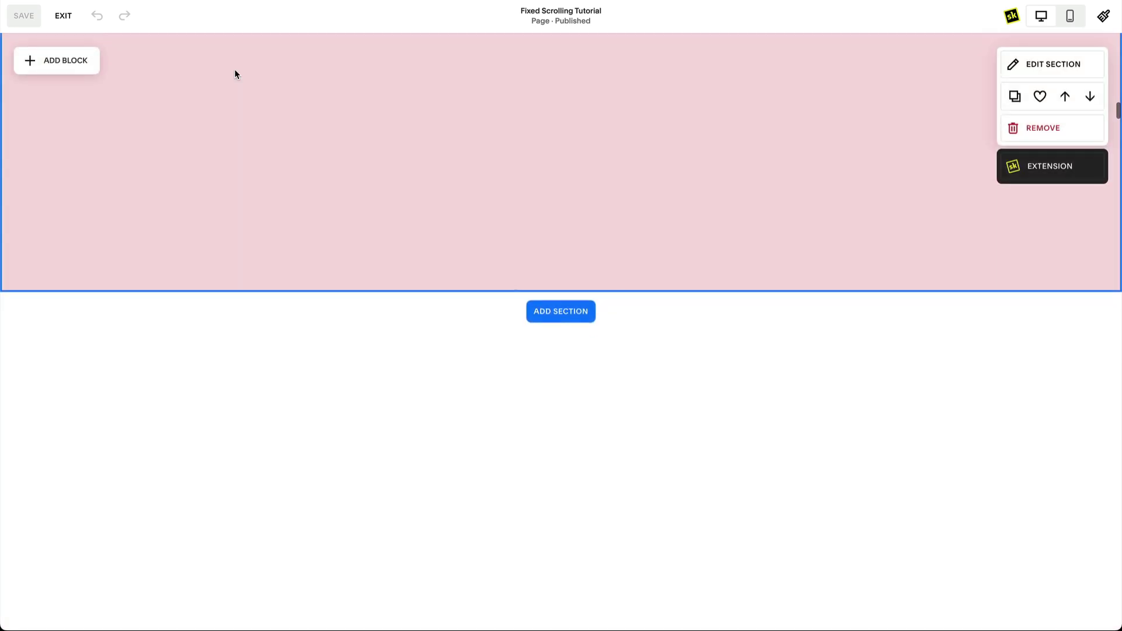
scroll(235, 71, "down", 2)
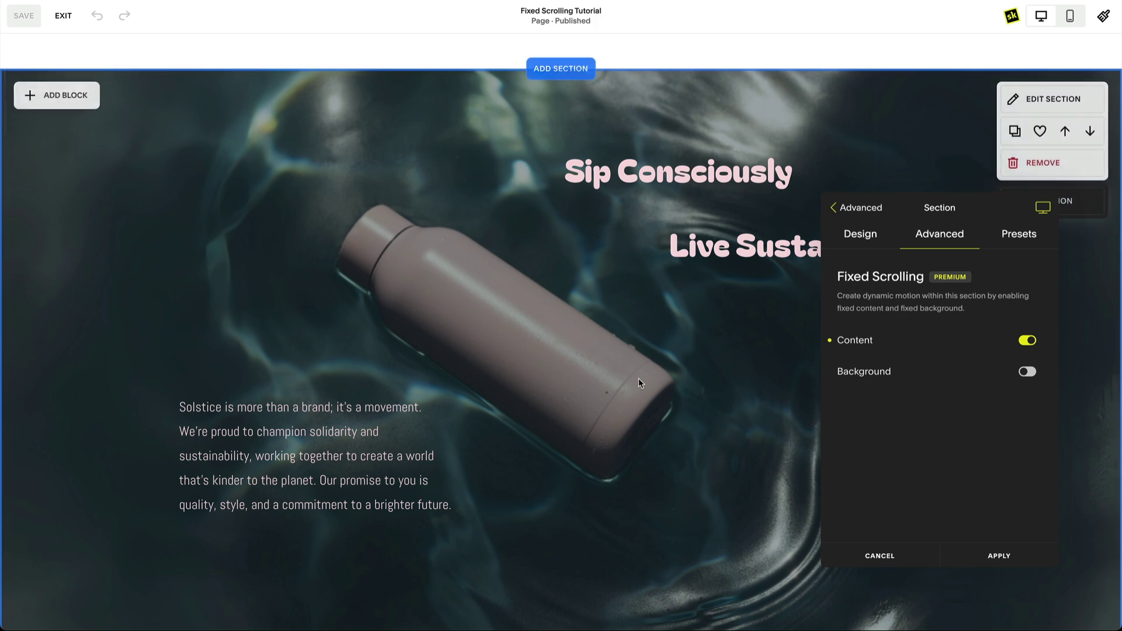
Scroll up and down to test the bottle section's fixed content.
scroll(639, 383, "up", 3)
scroll(643, 385, "down", 6)
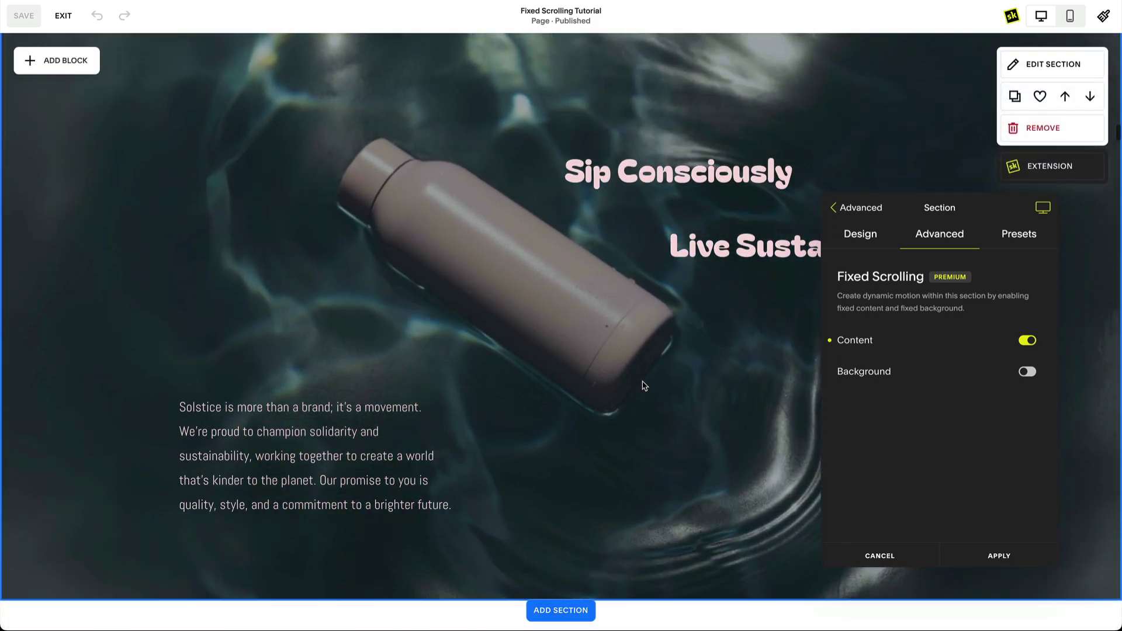
scroll(643, 386, "up", 5)
scroll(644, 386, "up", 1)
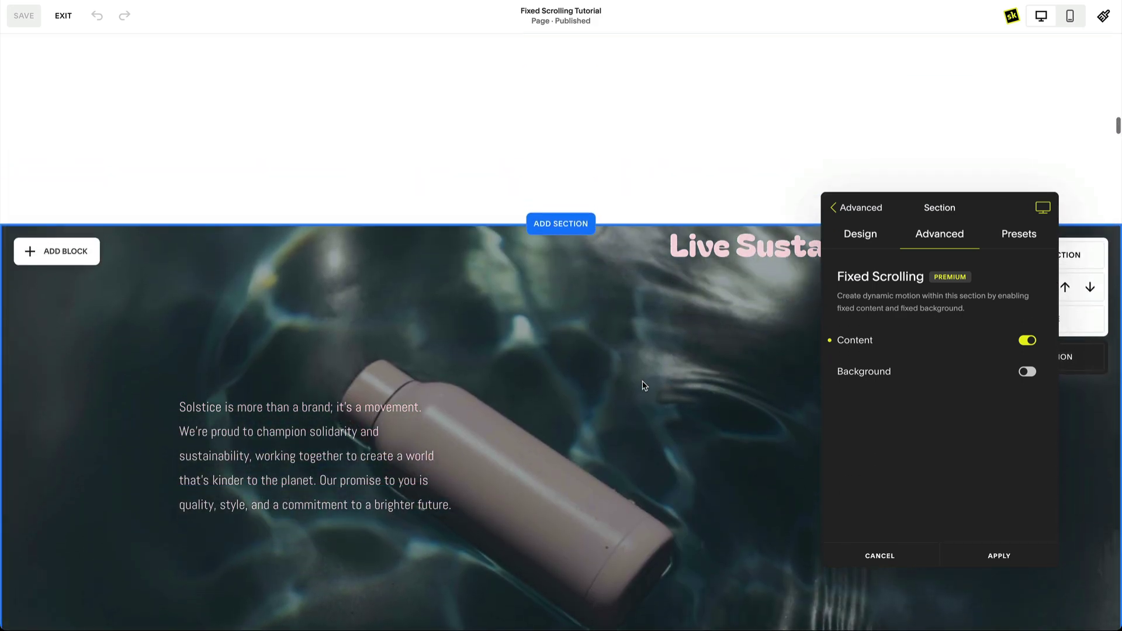
scroll(644, 386, "down", 4)
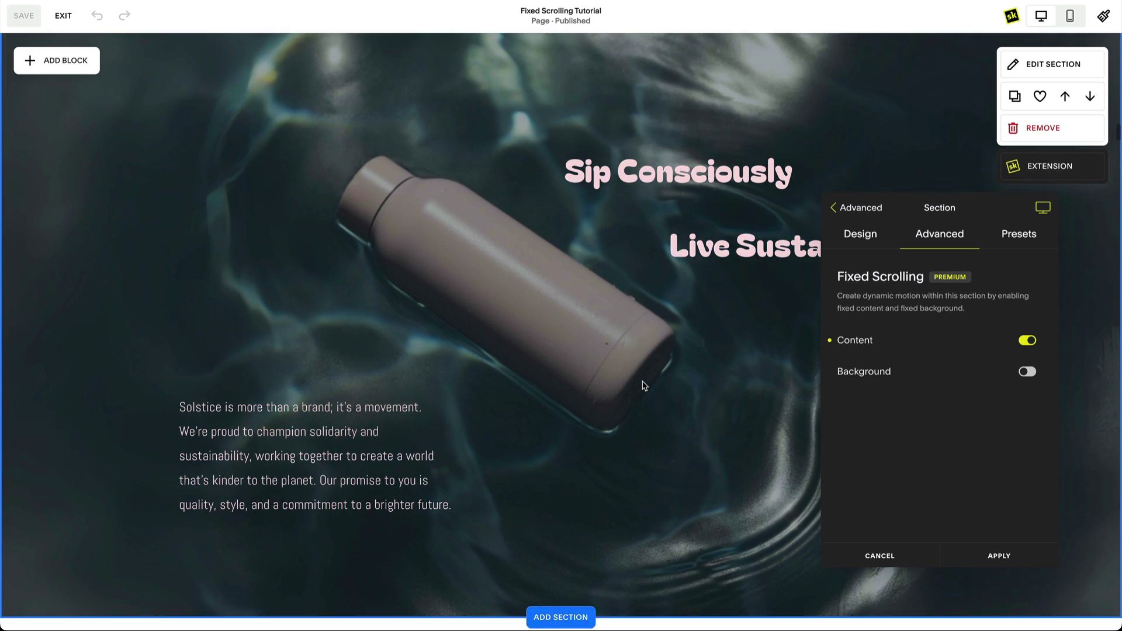
Switch on the bottle section's fixed Background and scroll to test it.
left_click(1028, 373)
scroll(625, 365, "up", 4)
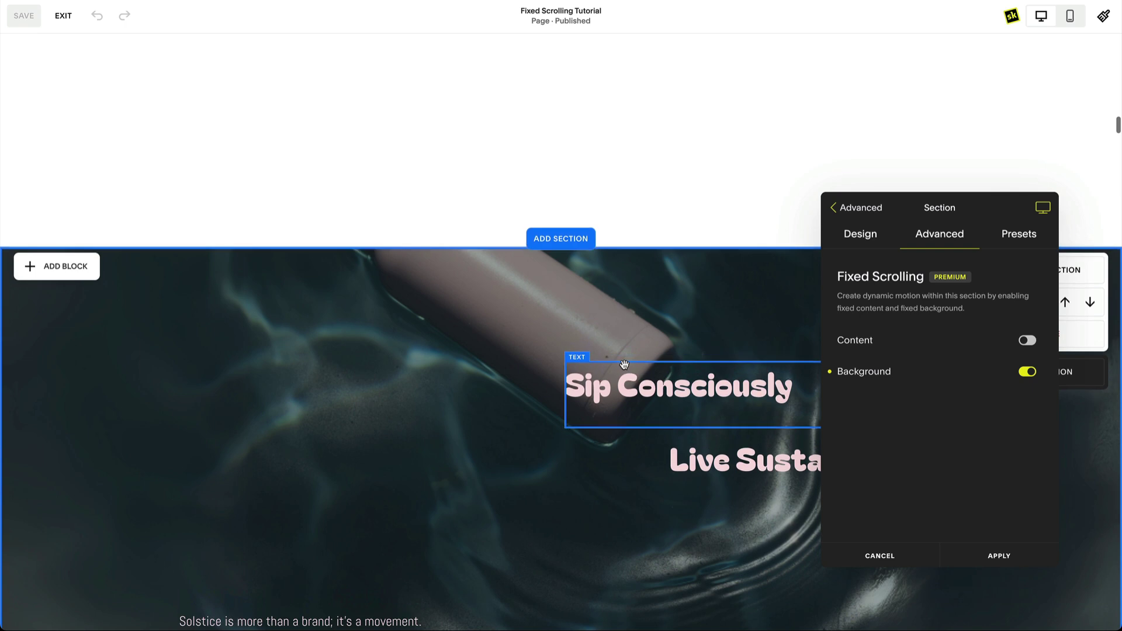
scroll(625, 366, "down", 10)
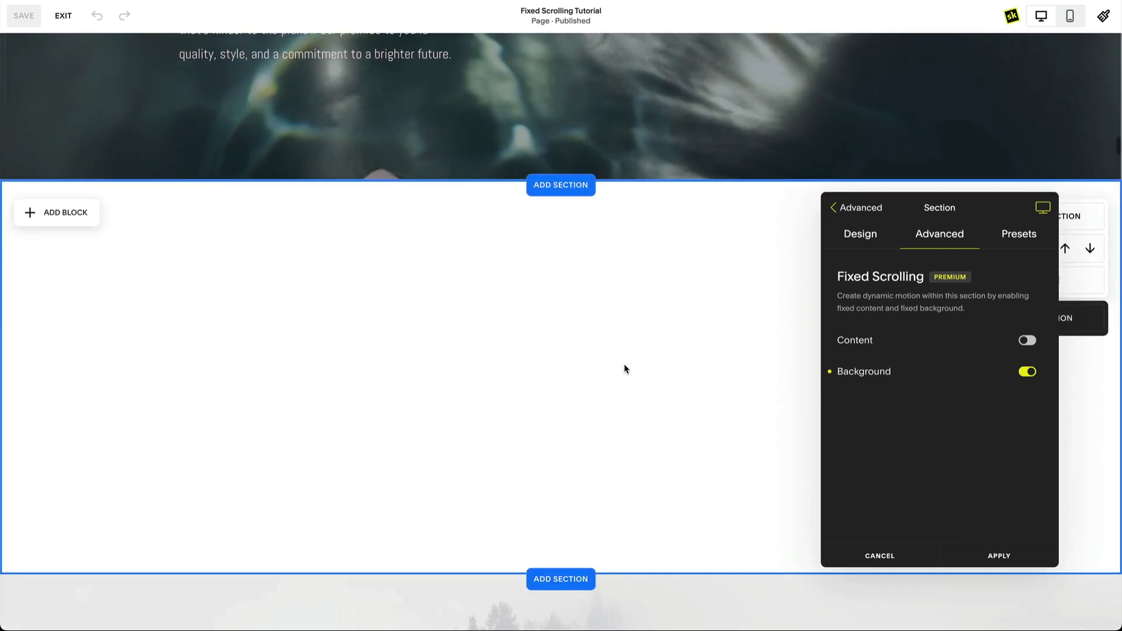
scroll(624, 367, "up", 8)
scroll(625, 368, "up", 6)
scroll(624, 368, "down", 6)
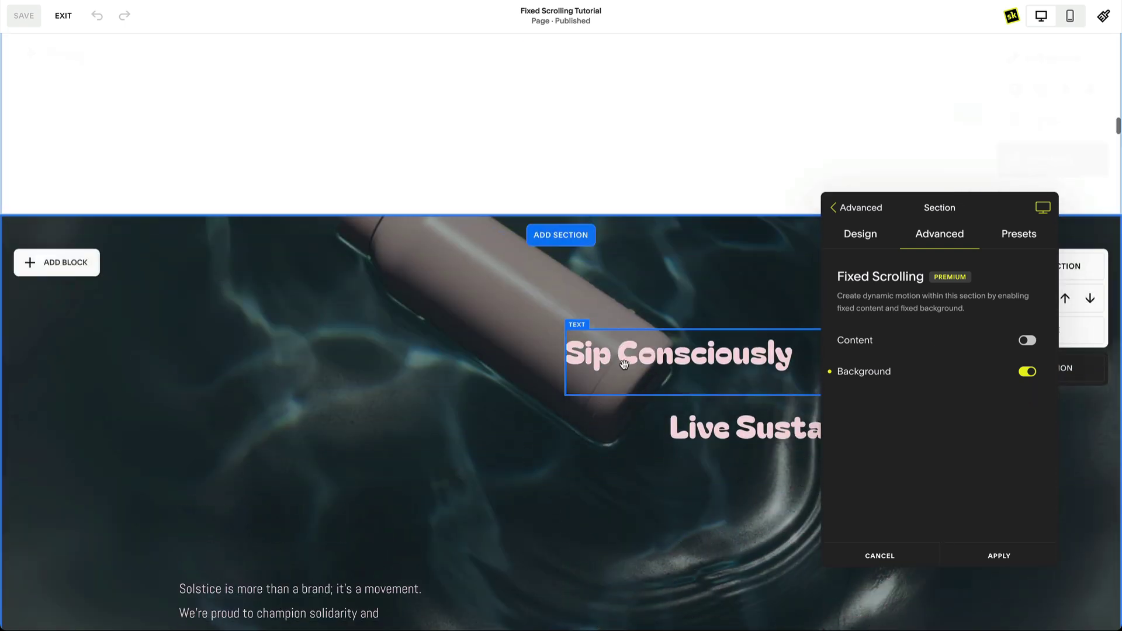
scroll(624, 369, "down", 1)
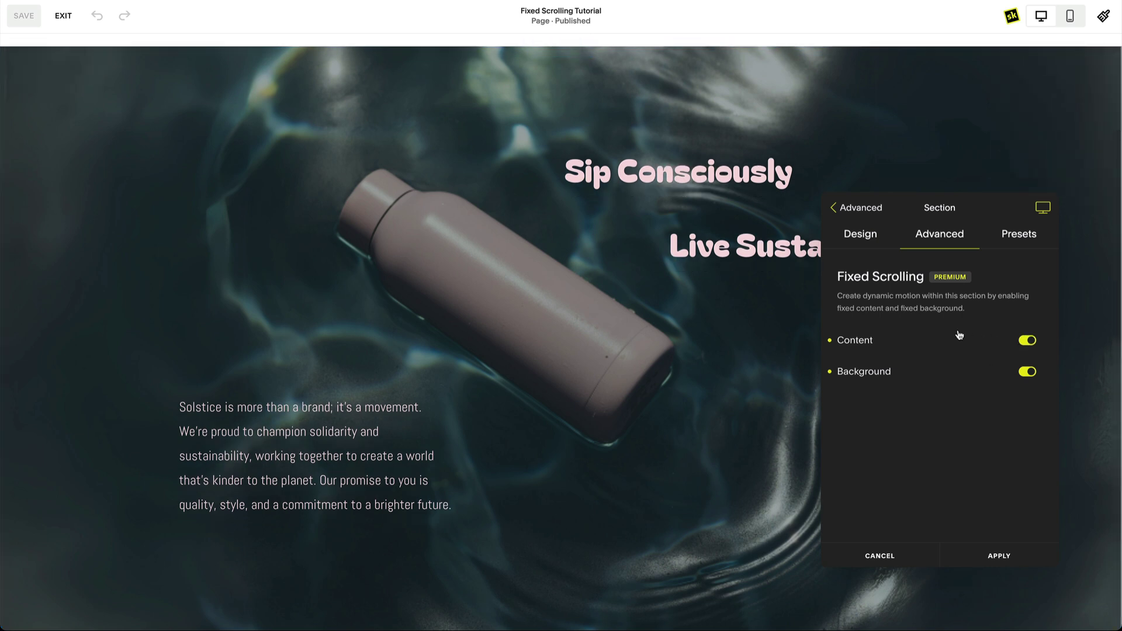
Scroll back and forth to check the layered fixed background and content.
scroll(741, 341, "down", 6)
scroll(741, 341, "up", 9)
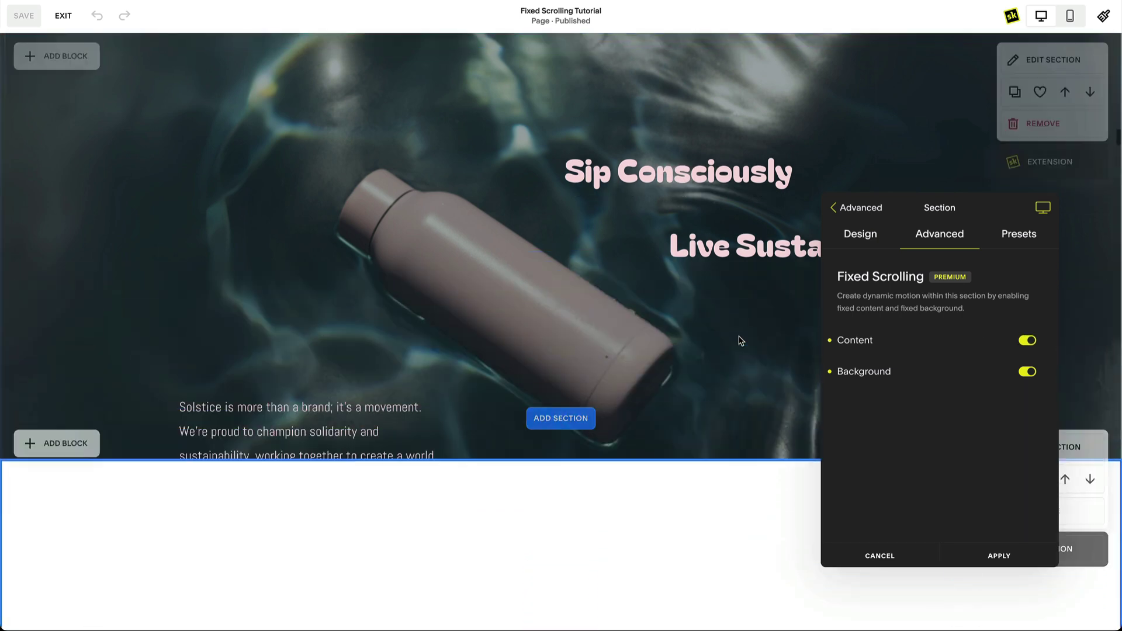
scroll(741, 341, "up", 4)
scroll(741, 341, "down", 10)
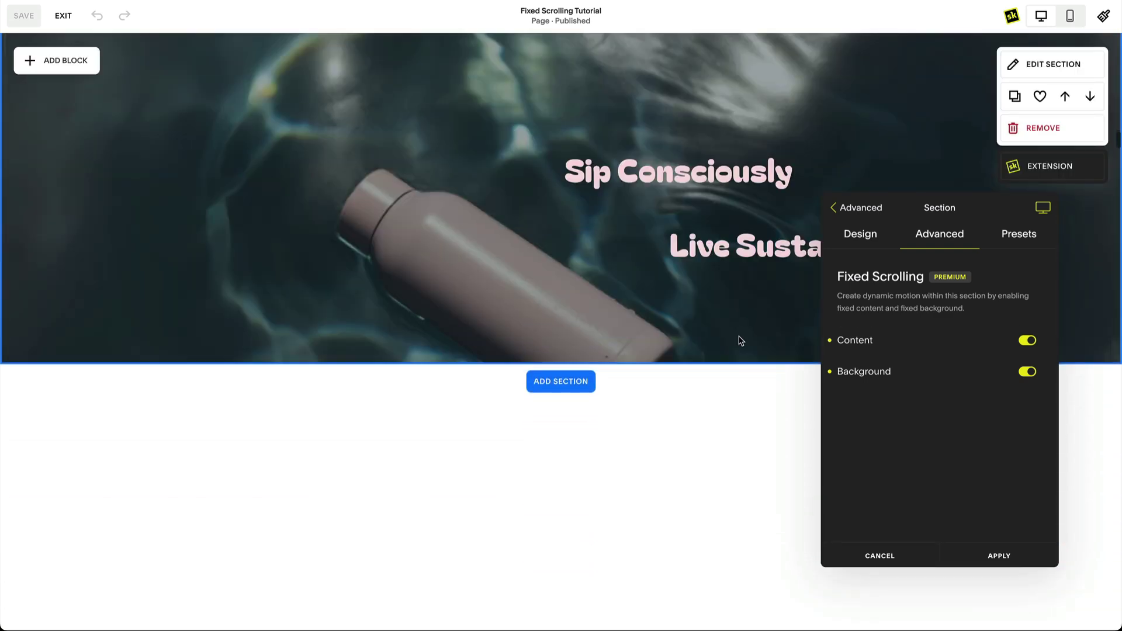
scroll(741, 341, "up", 4)
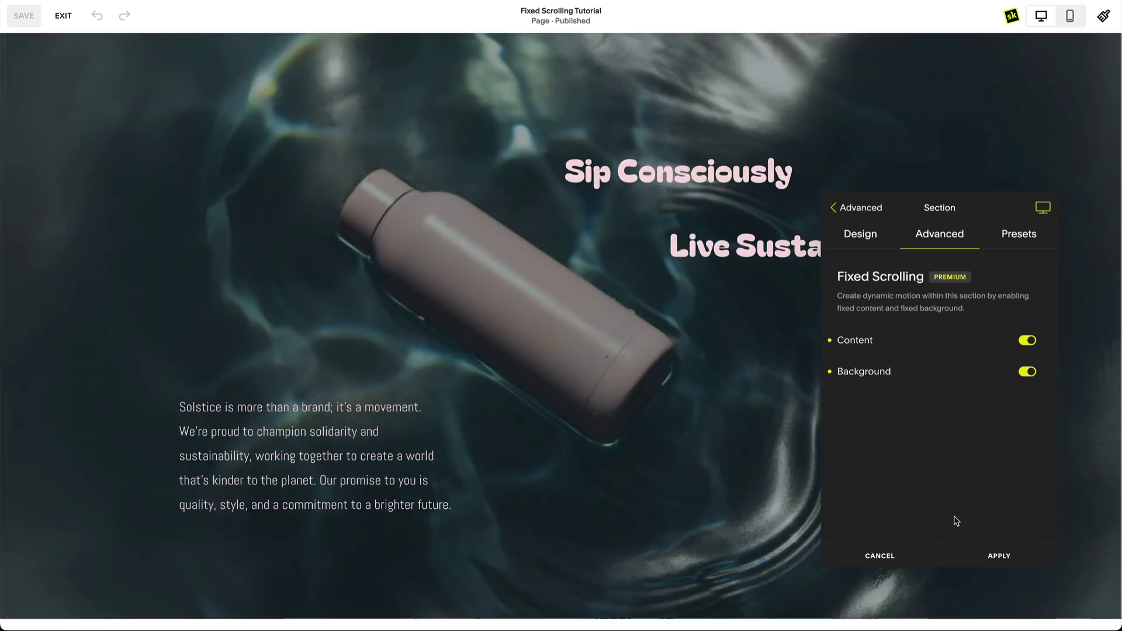
scroll(994, 553, "down", 13)
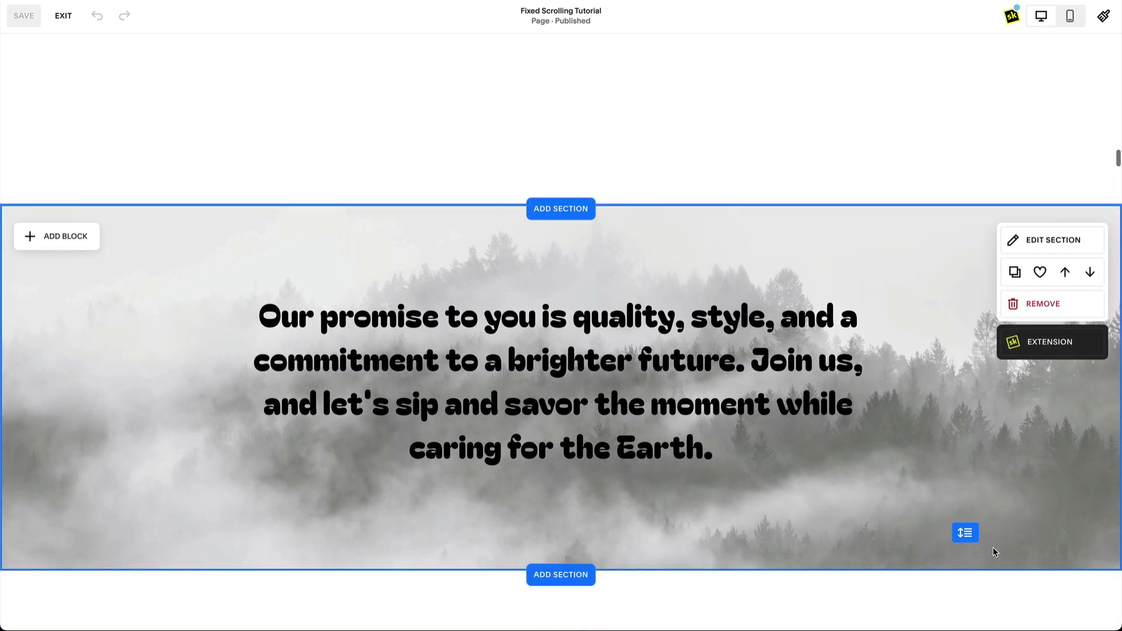
Switch on Fixed Scrolling Content for the fog quote section and apply it.
scroll(993, 552, "down", 1)
mouse_move(1030, 217)
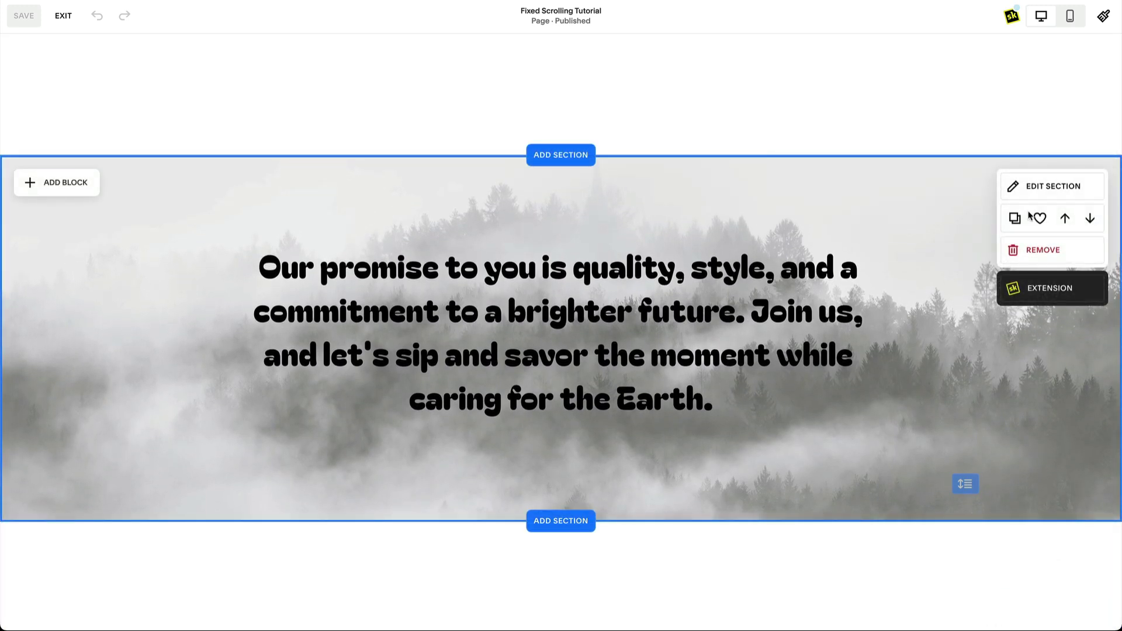
left_click(1025, 197)
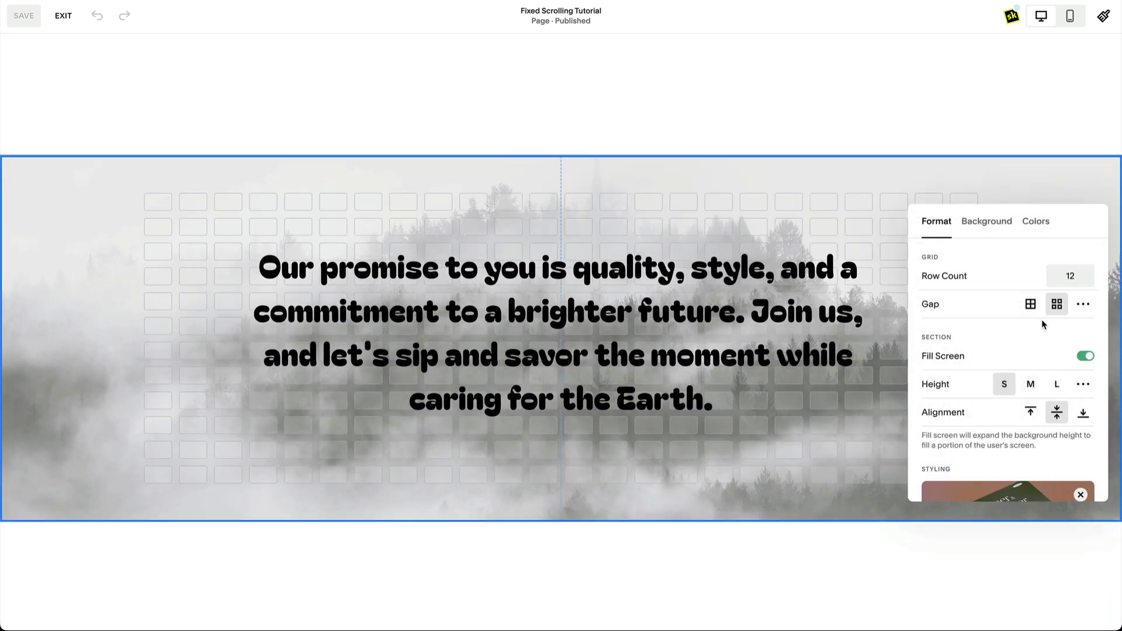
left_click(863, 205)
left_click(1030, 283)
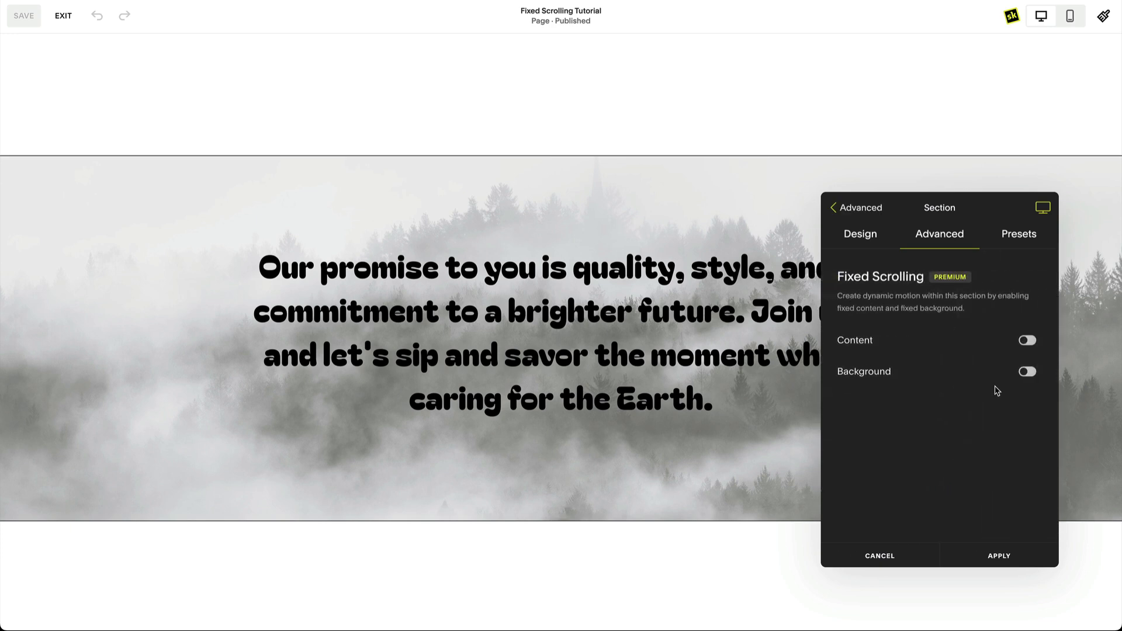
left_click(1027, 340)
left_click(999, 555)
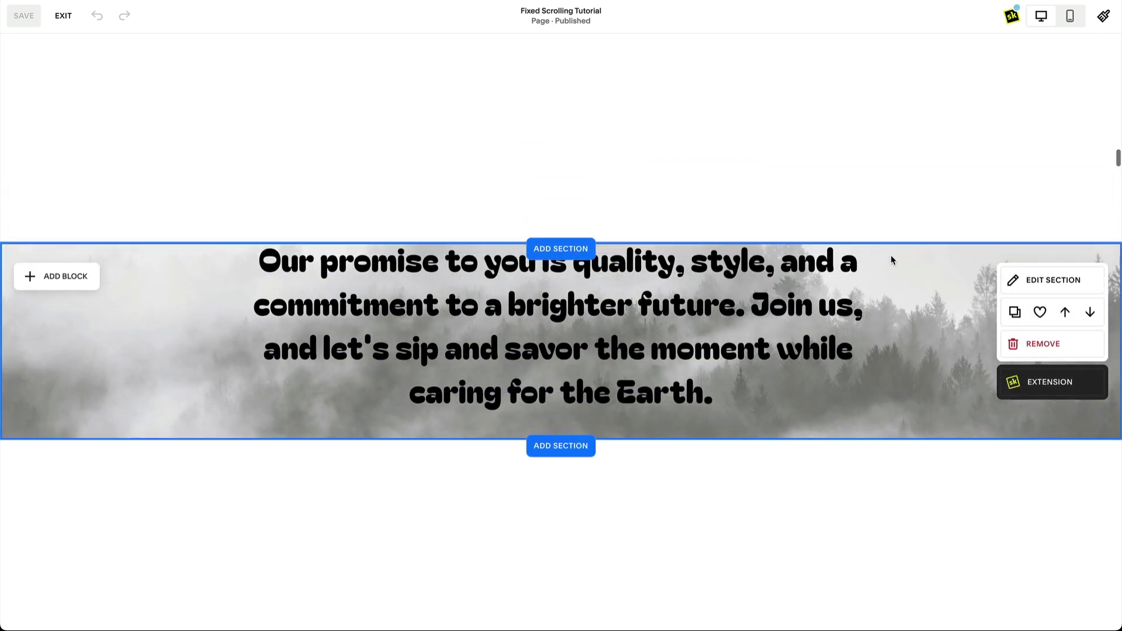
Try medium and large heights for the fog section, scrolling to compare each.
left_click(1036, 215)
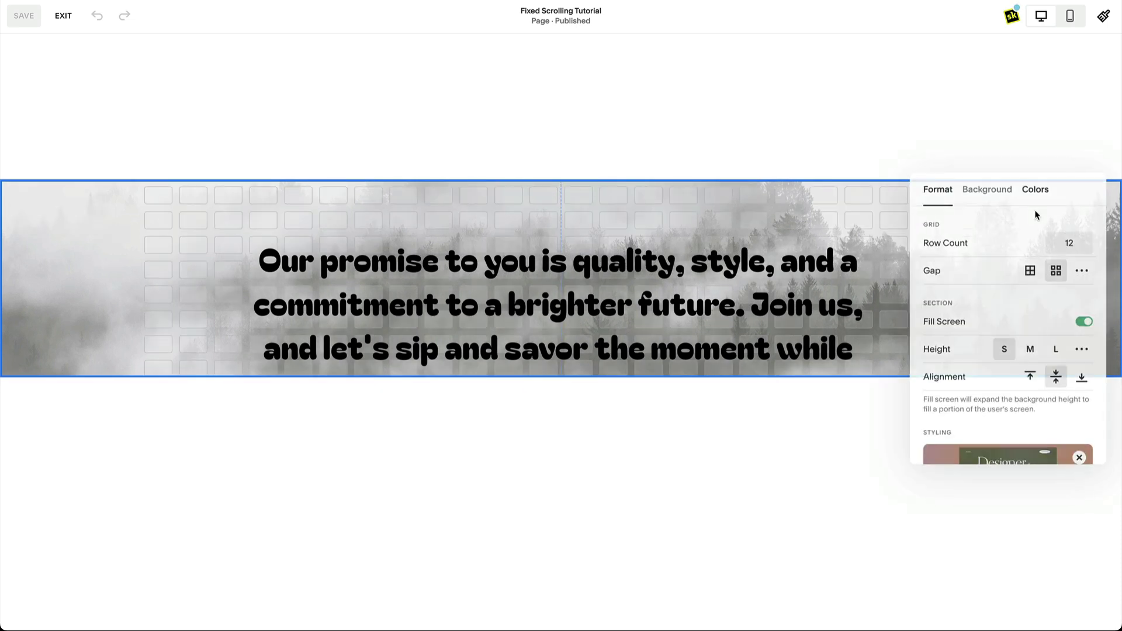
left_click(1031, 351)
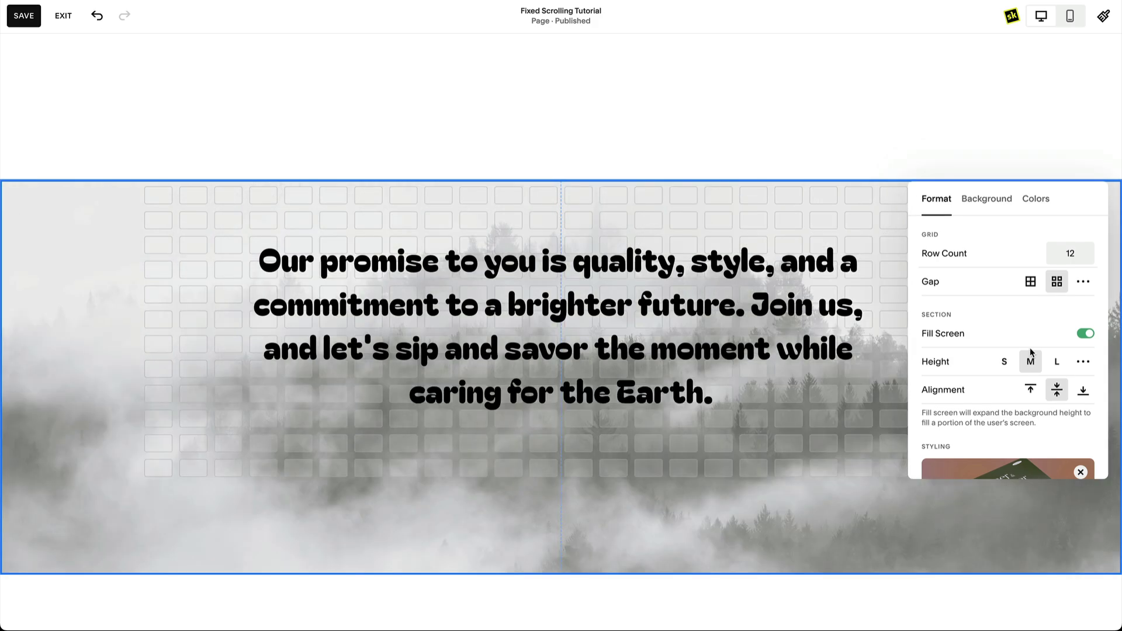
scroll(837, 355, "down", 3)
scroll(765, 351, "up", 5)
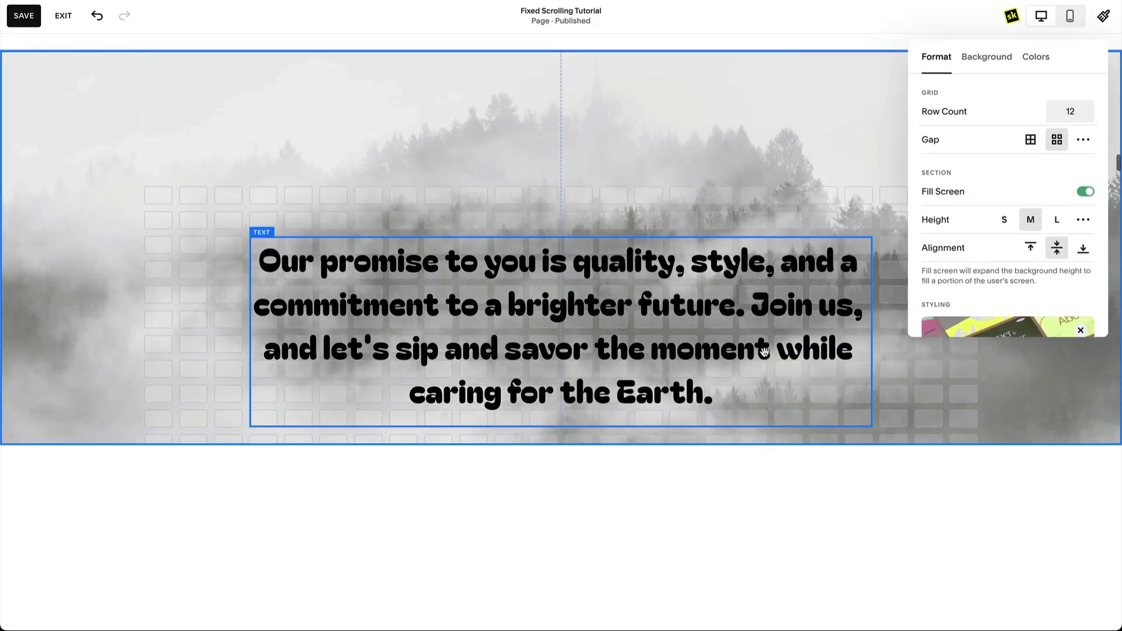
scroll(765, 351, "down", 3)
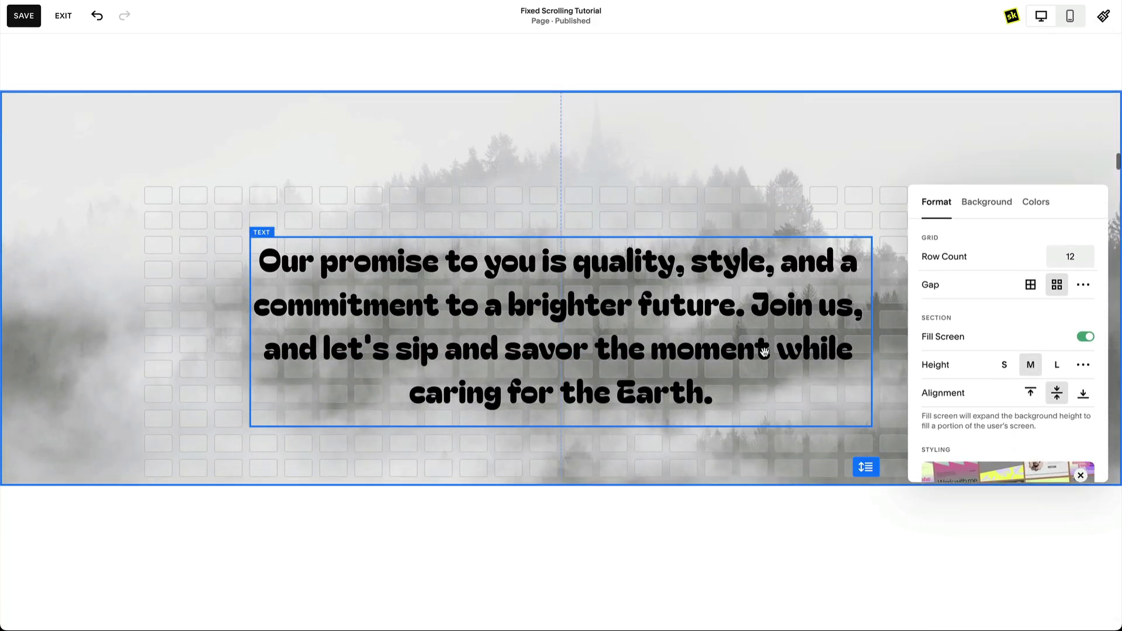
left_click(1058, 366)
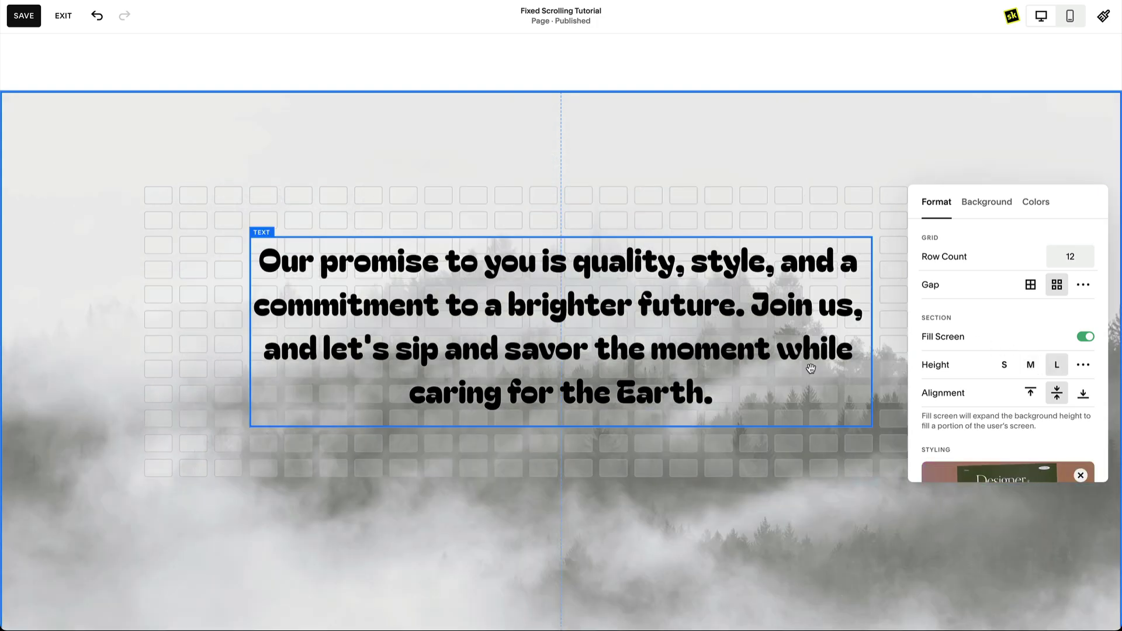
scroll(746, 371, "down", 3)
scroll(746, 372, "up", 5)
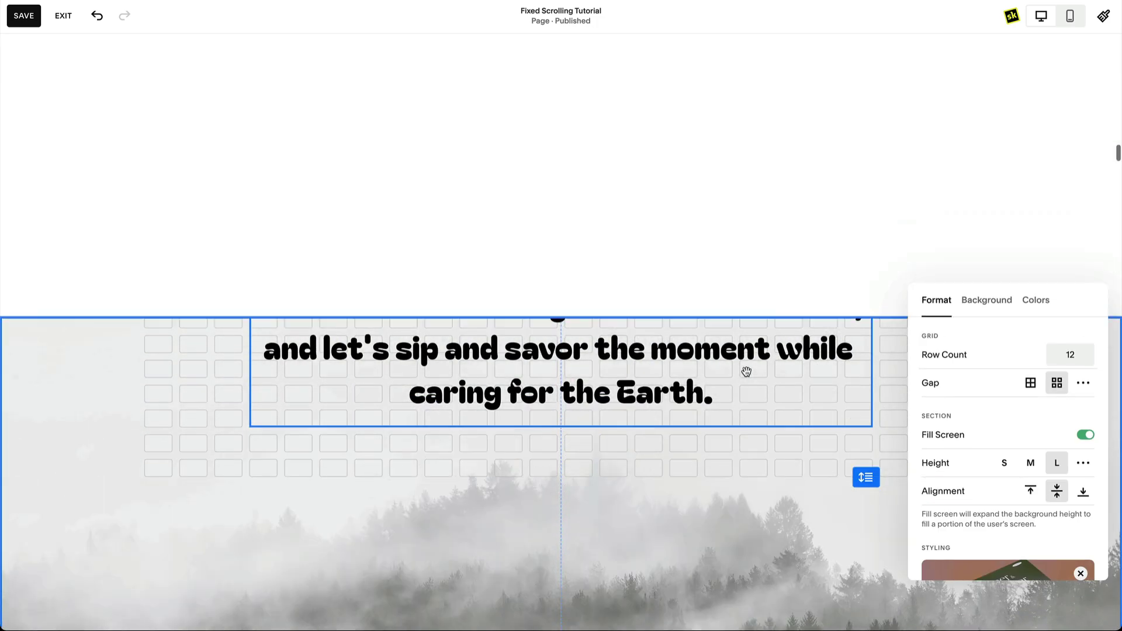
scroll(746, 372, "down", 4)
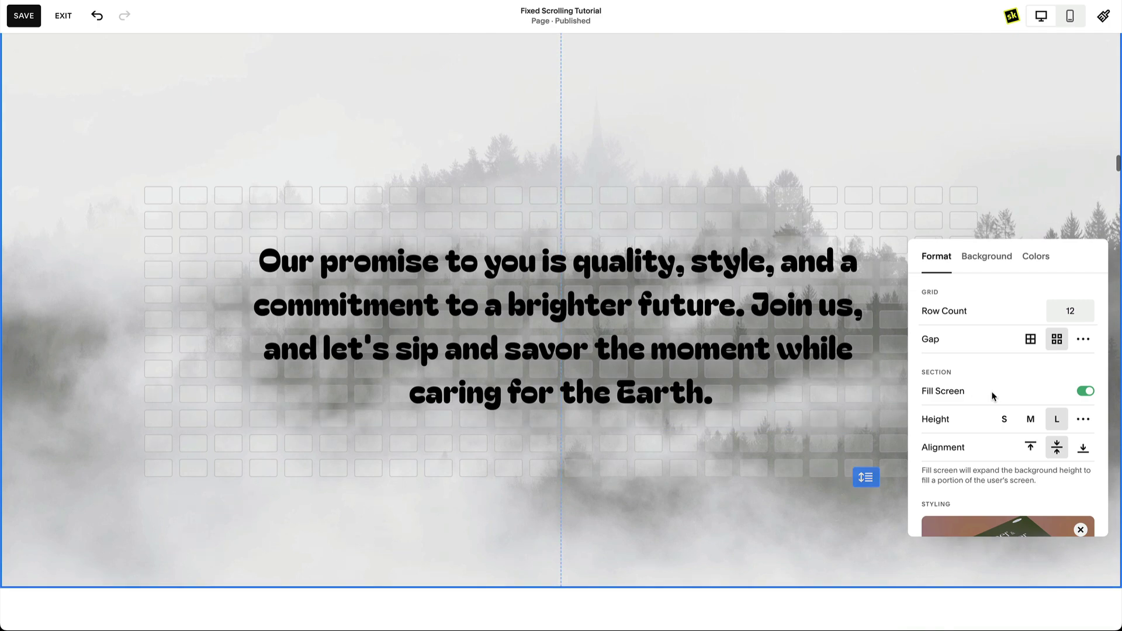
Try a custom height, then set the section back to medium and close the panel.
left_click(1083, 419)
mouse_move(982, 299)
left_mouse_down()
mouse_move(1073, 308)
mouse_move(997, 299)
left_mouse_up()
scroll(1034, 379, "up", 2)
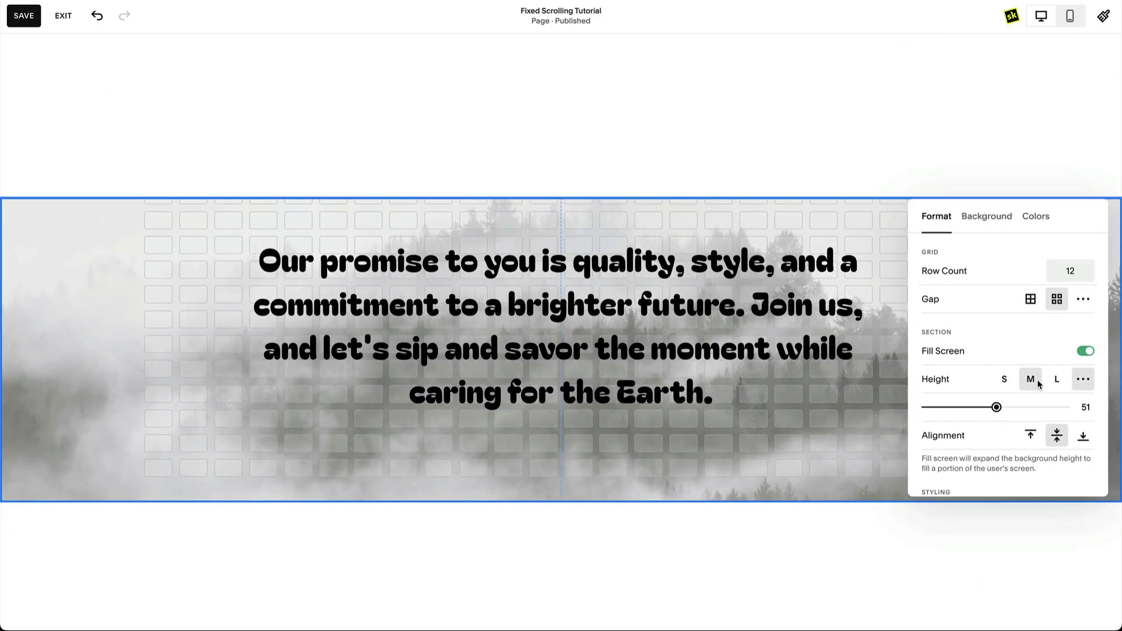
left_click(1032, 380)
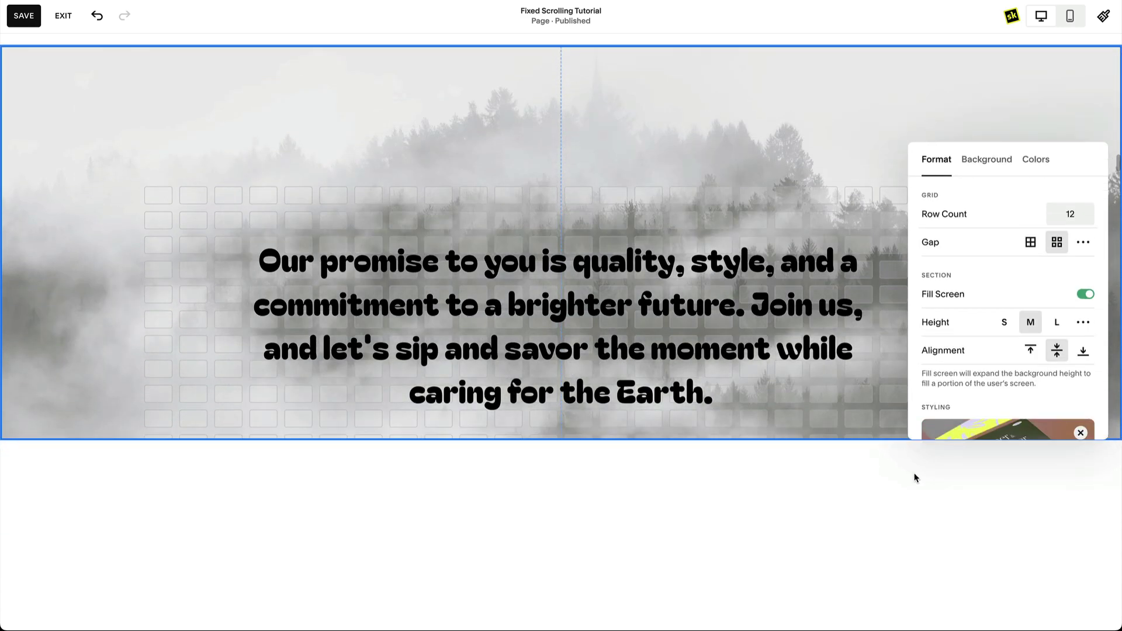
left_click(915, 478)
Scroll up to the green Solstice title section.
scroll(572, 342, "up", 10)
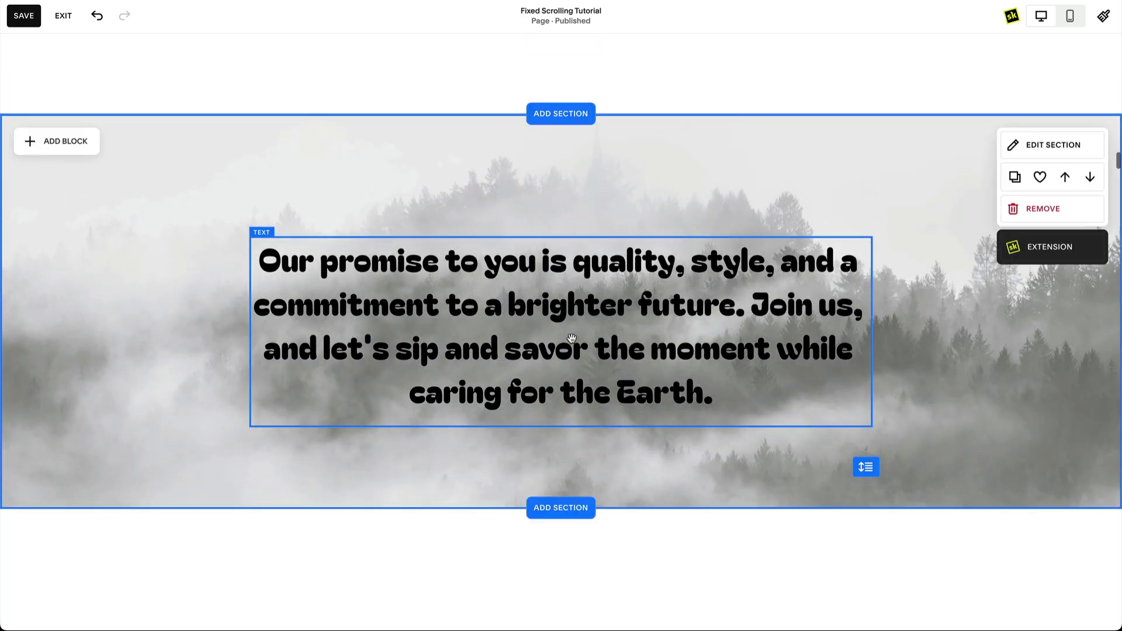
scroll(572, 343, "up", 10)
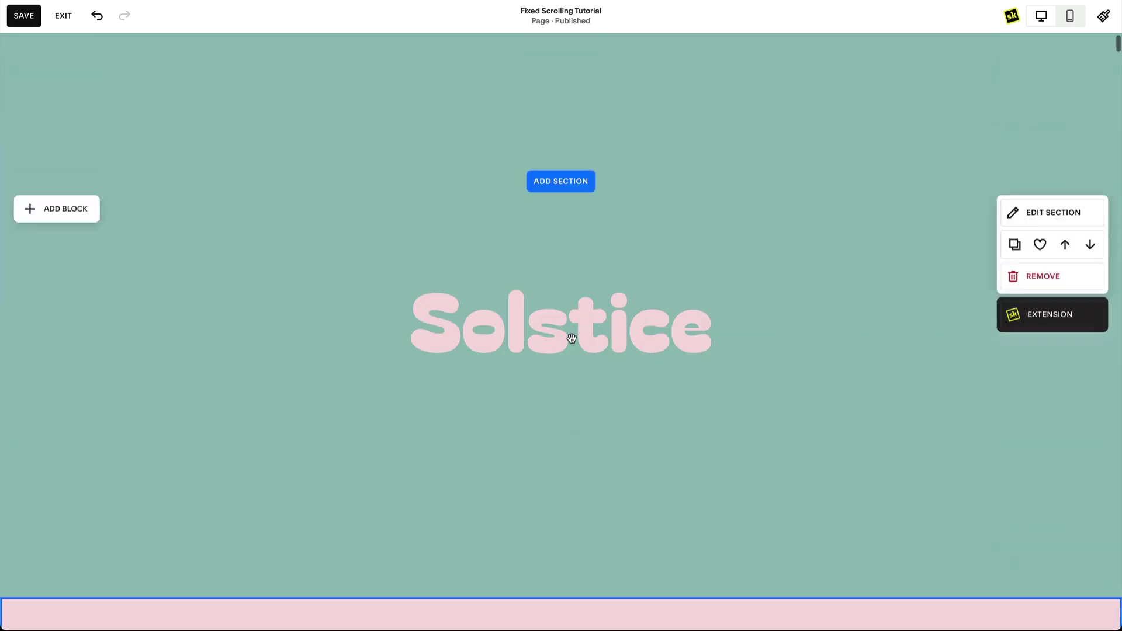
scroll(927, 340, "down", 10)
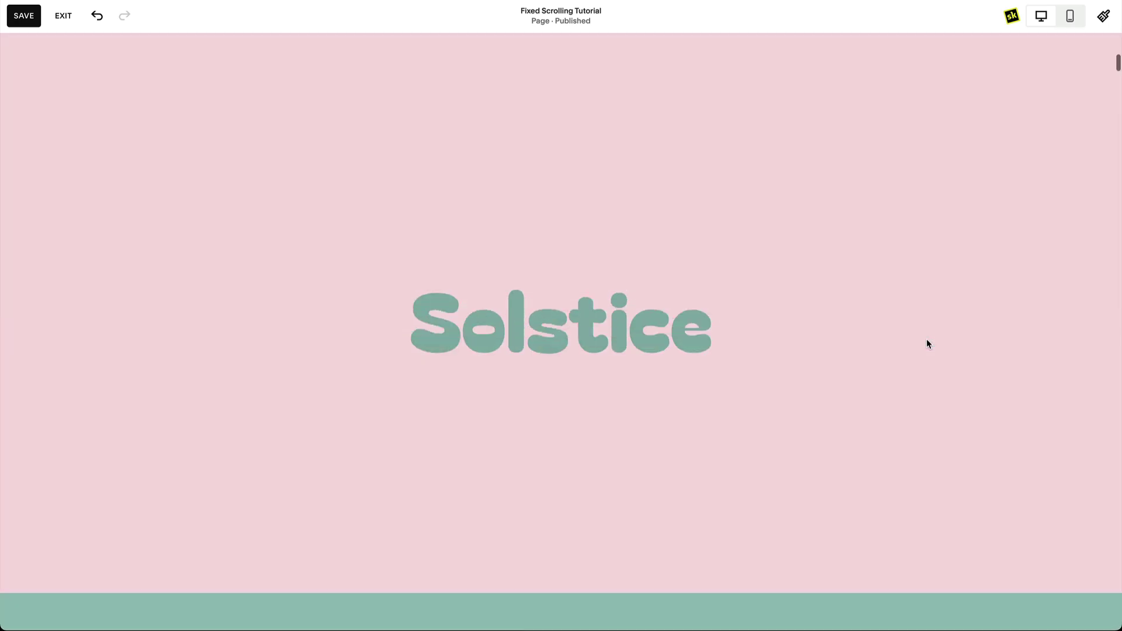
scroll(927, 339, "down", 8)
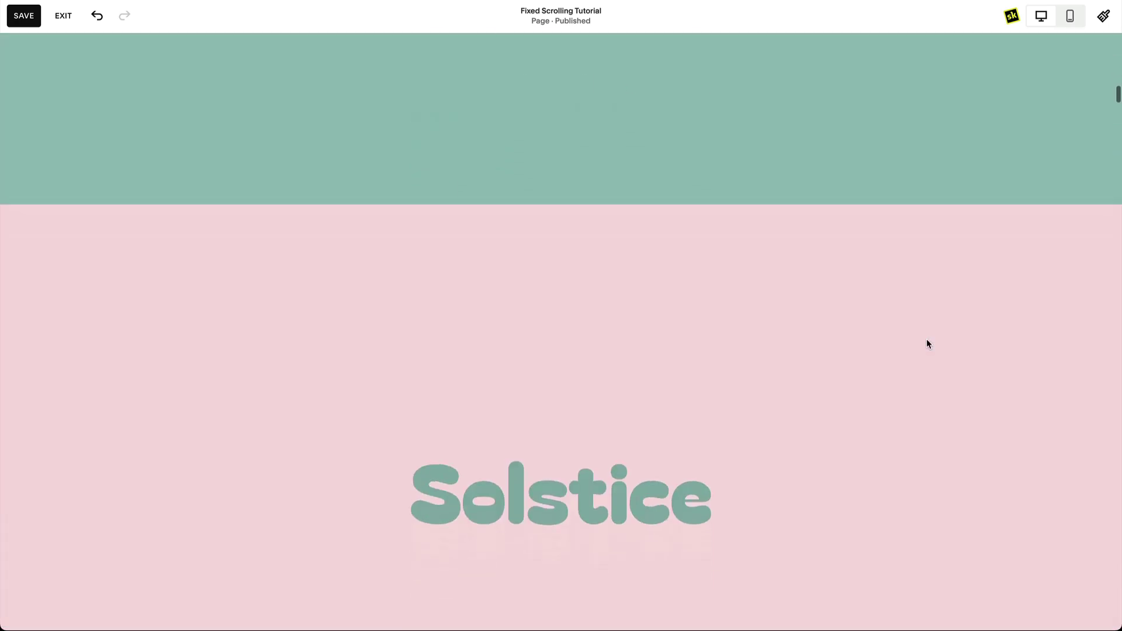
scroll(927, 343, "down", 5)
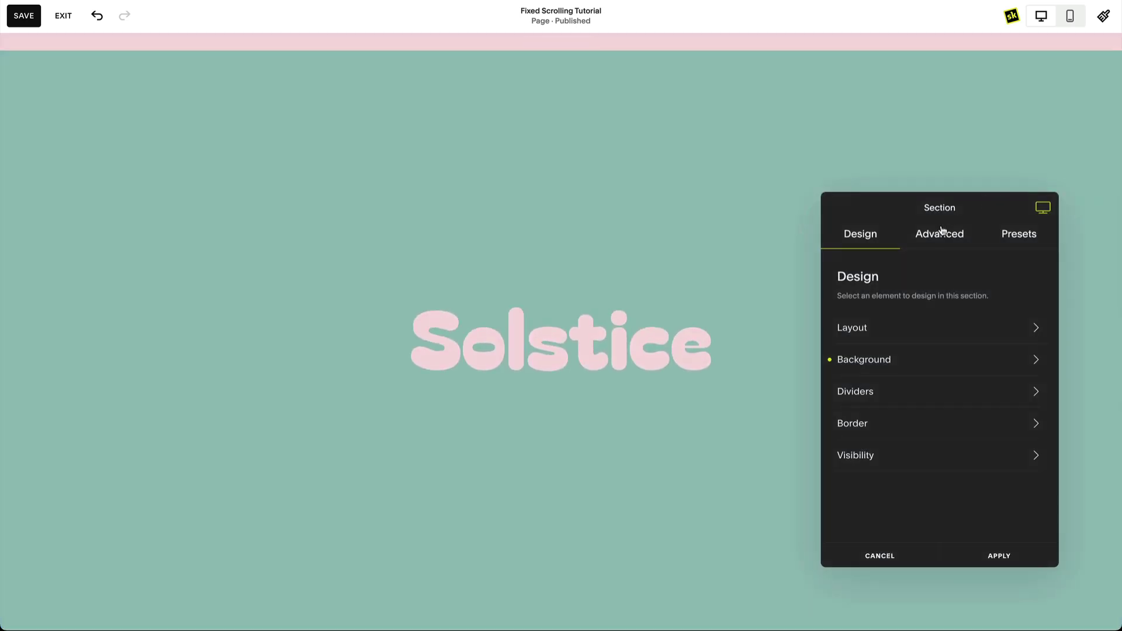
Turn on fixed Content and apply it for the green, then the pink, Solstice section.
left_click(933, 493)
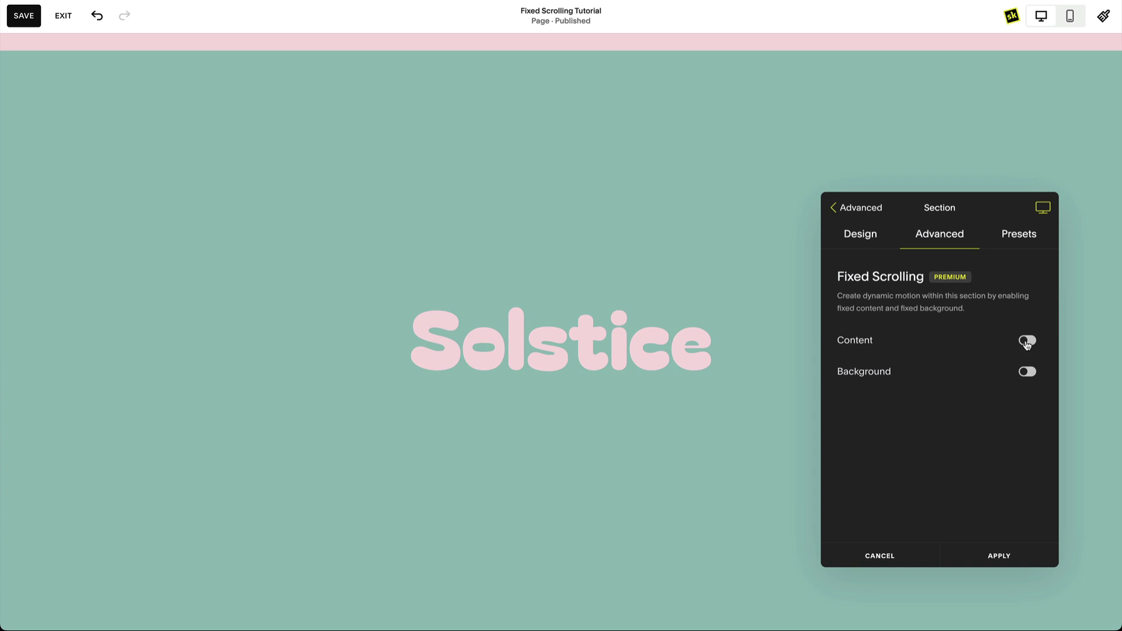
left_click(983, 550)
scroll(946, 503, "down", 5)
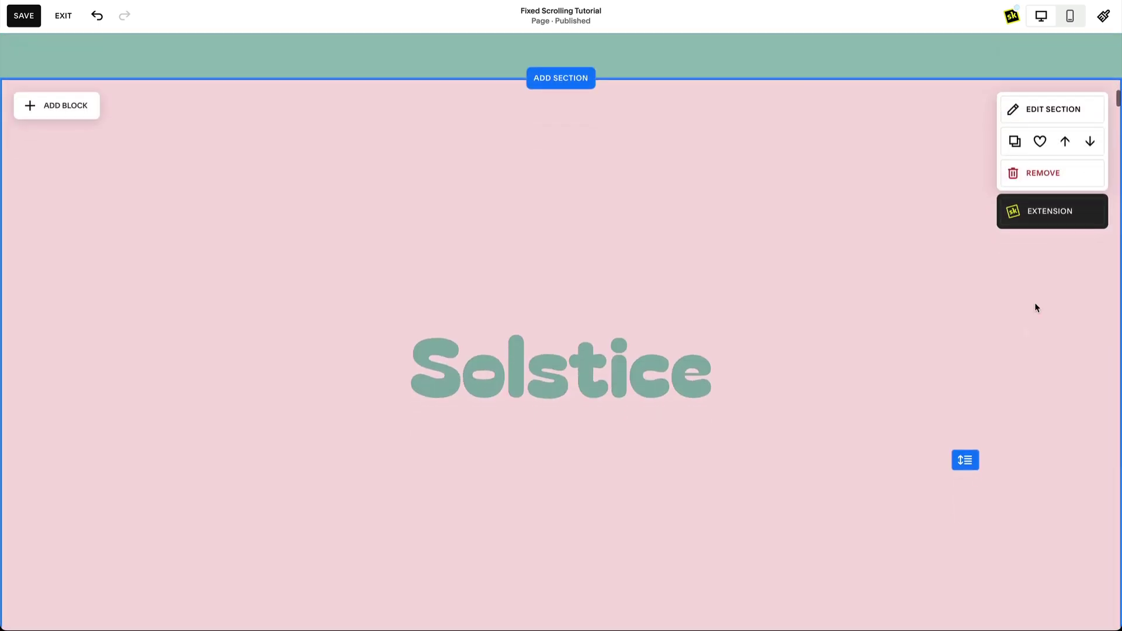
left_click(1067, 212)
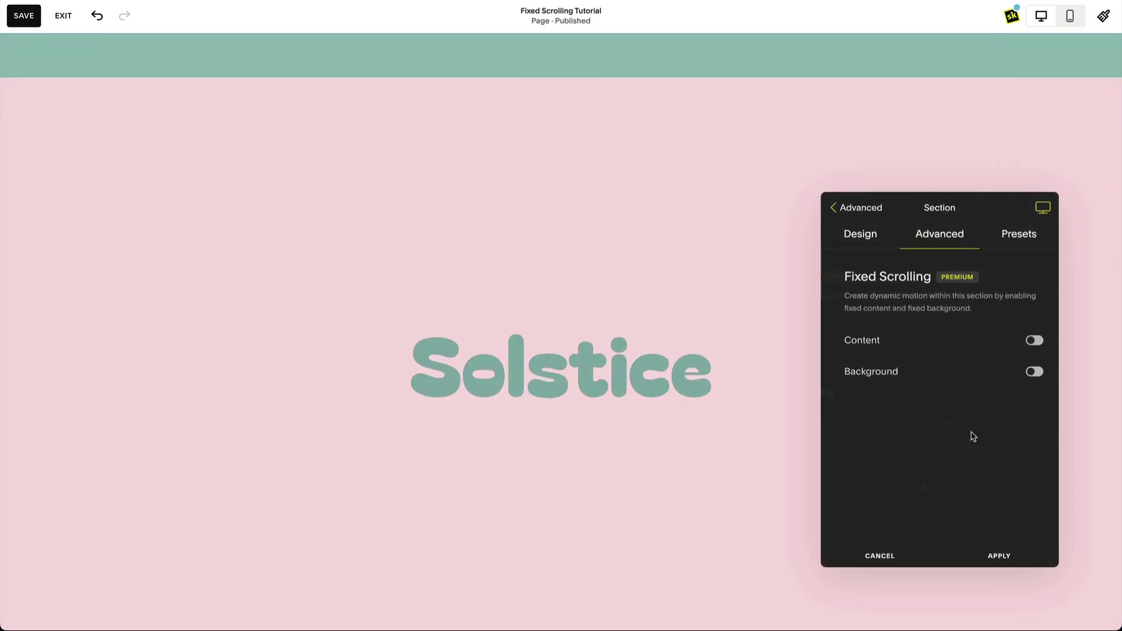
left_click(996, 560)
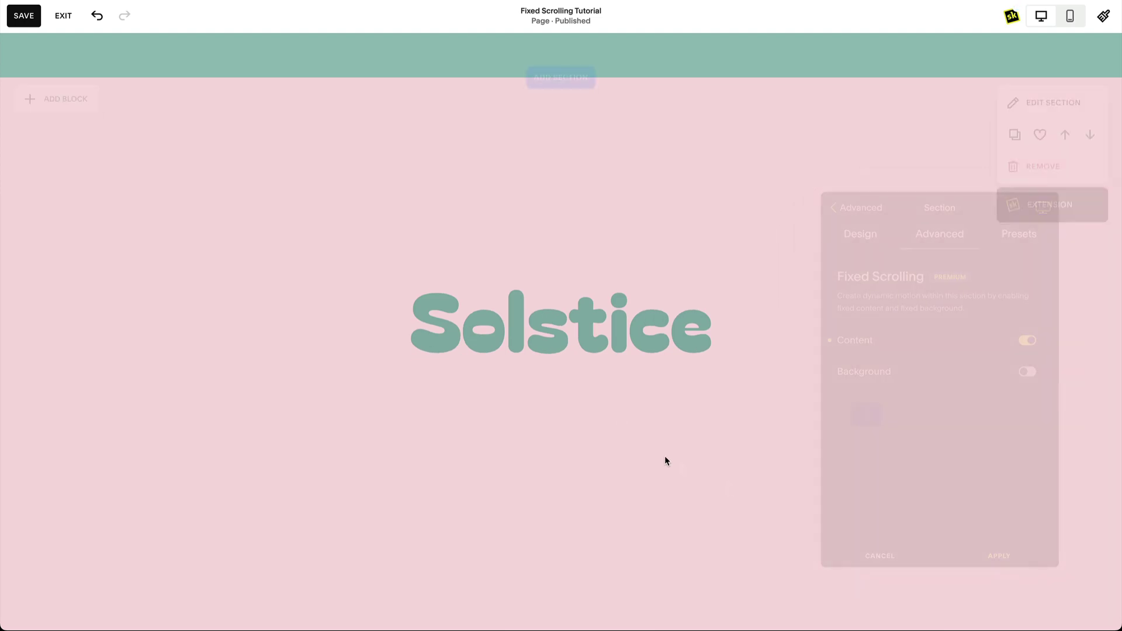
scroll(712, 354, "up", 6)
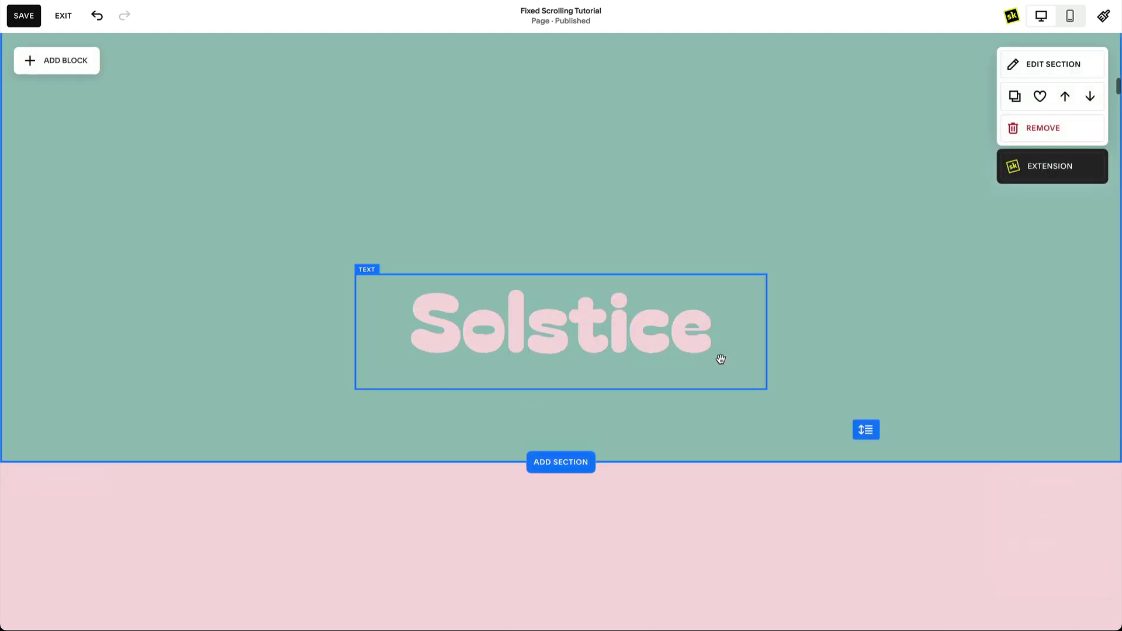
Scroll to the Welcome to Solstice section and open its SquareKicker settings.
scroll(721, 359, "down", 5)
scroll(720, 359, "up", 2)
scroll(721, 359, "up", 2)
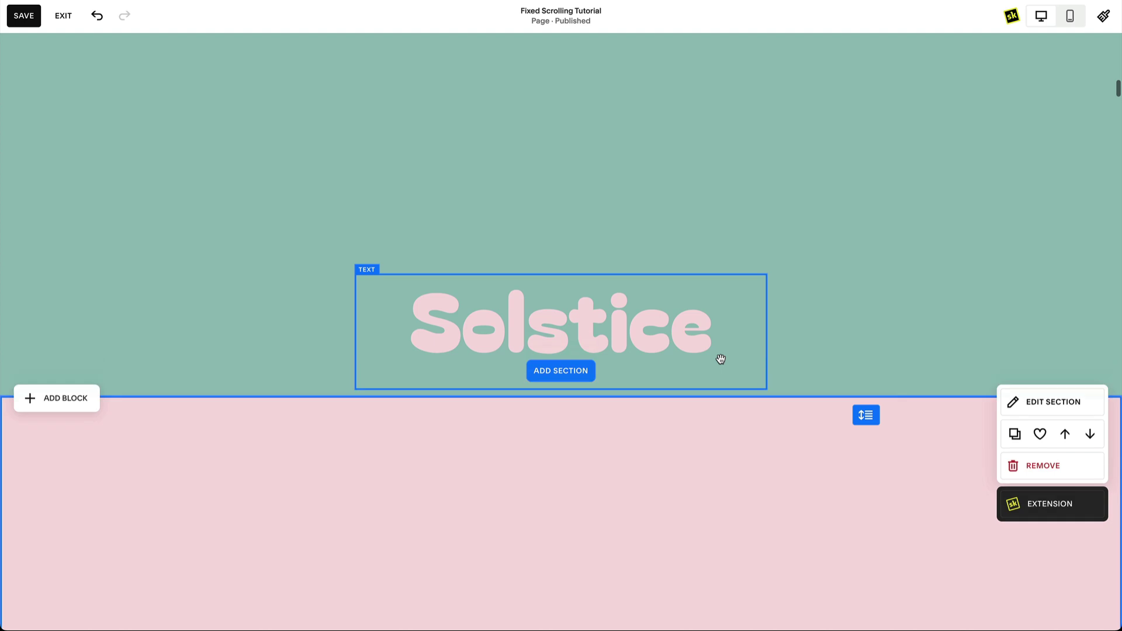
scroll(721, 359, "down", 10)
scroll(720, 359, "down", 2)
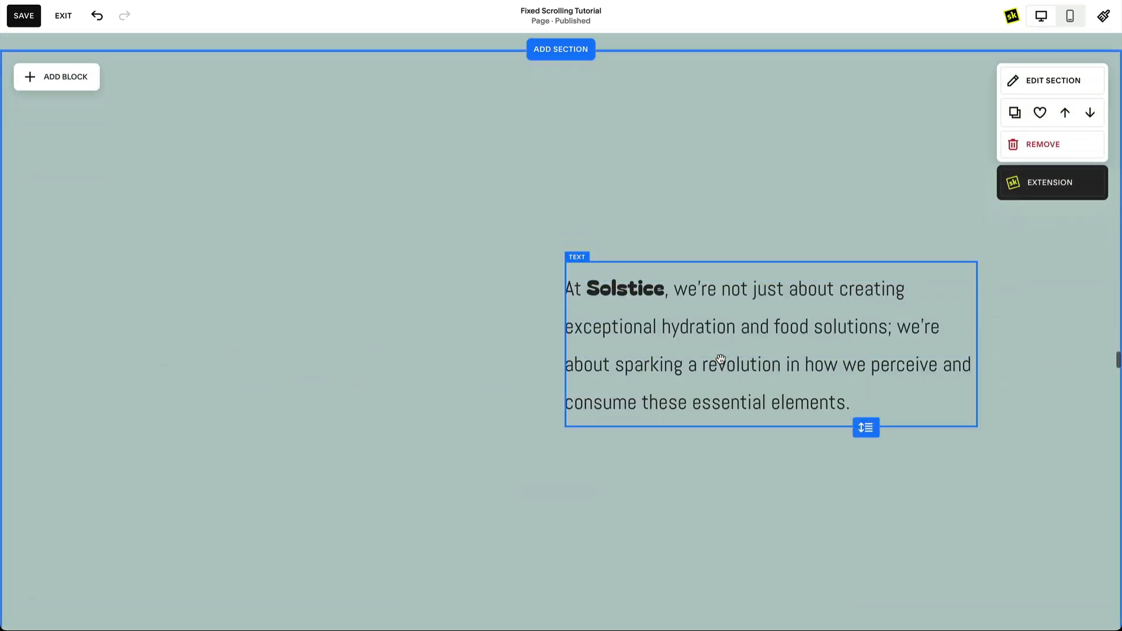
scroll(721, 359, "up", 5)
scroll(720, 360, "down", 5)
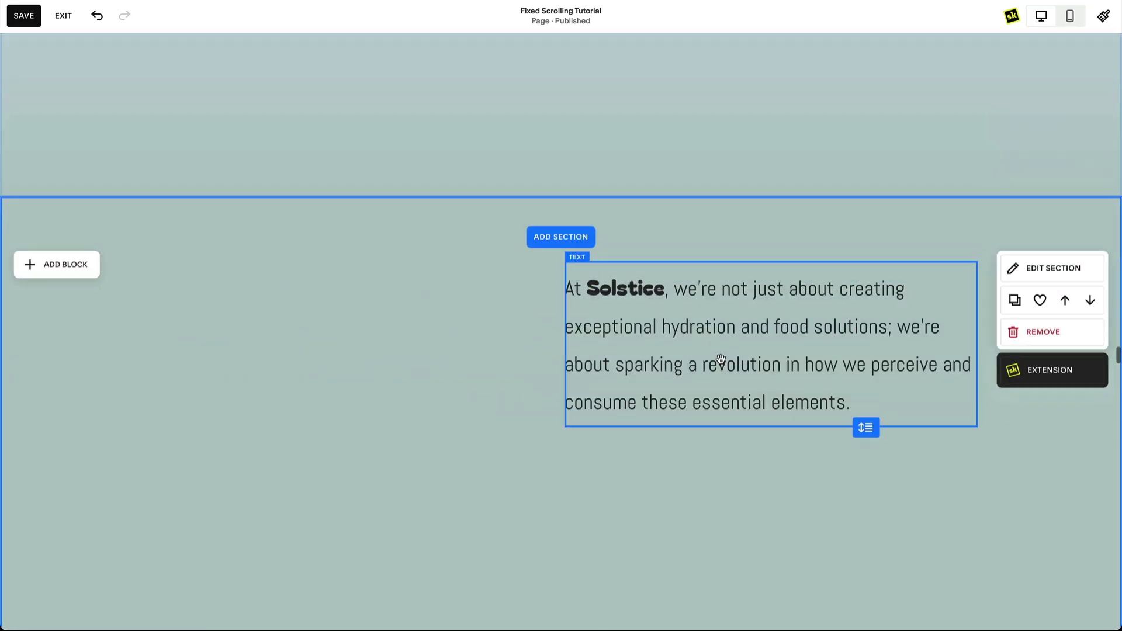
scroll(720, 360, "up", 8)
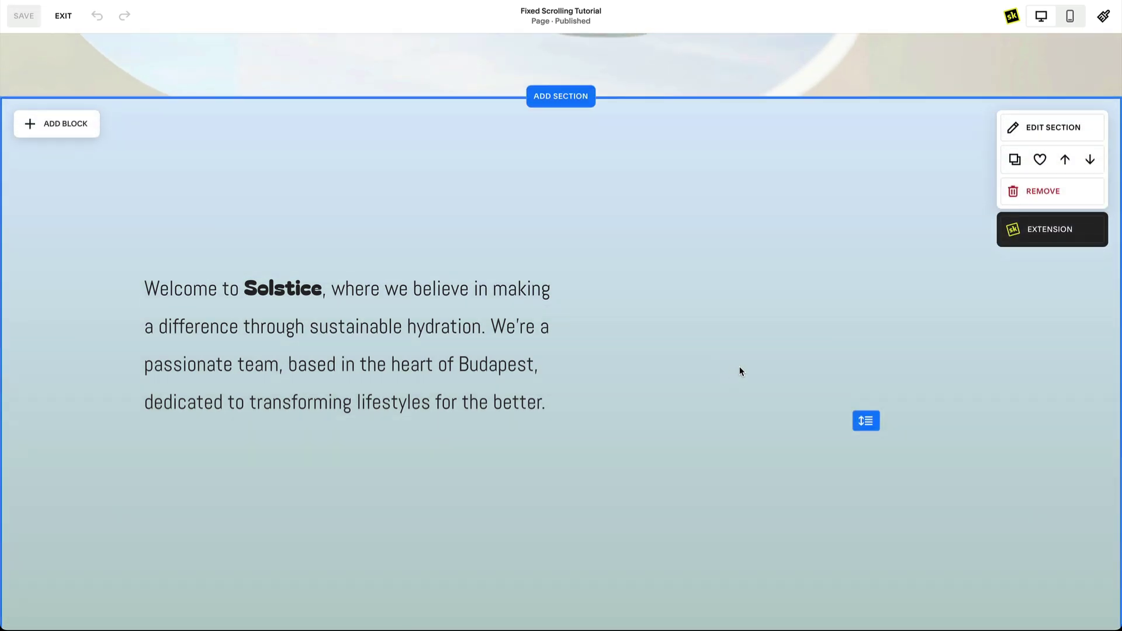
left_click(1008, 238)
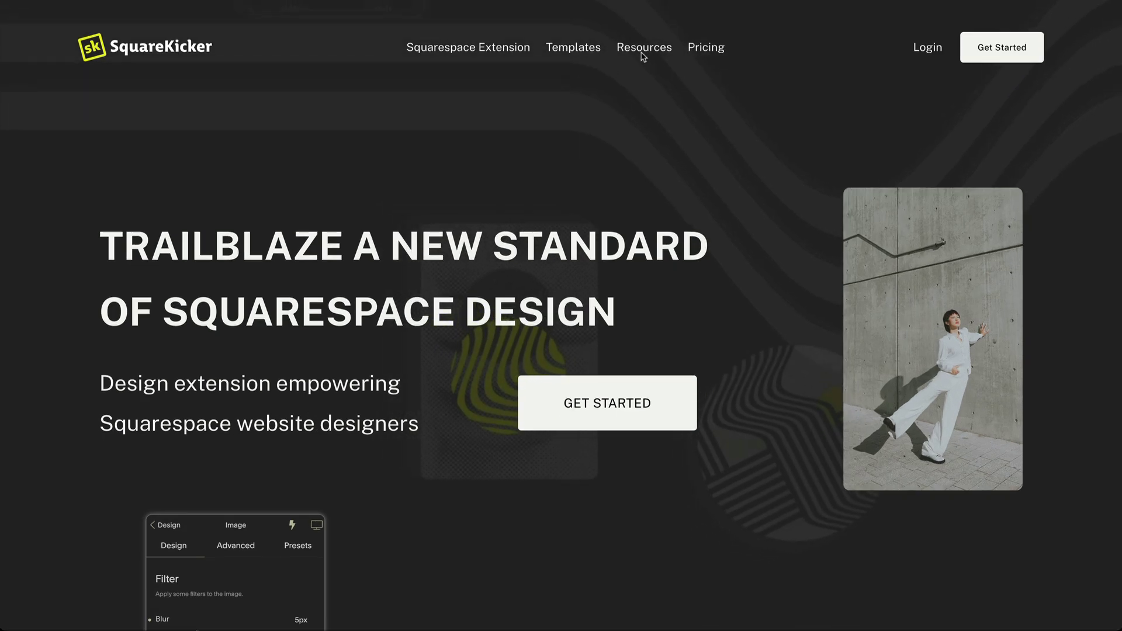
Go to Resources > Tutorials on the SquareKicker site and browse the guide list.
left_click(640, 47)
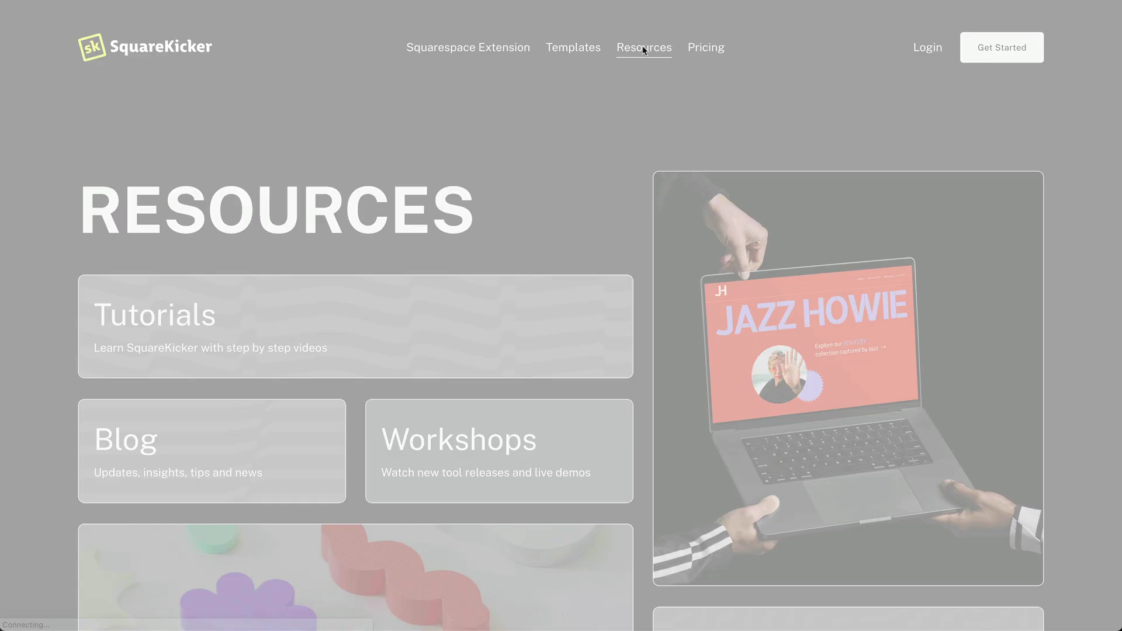
left_click(476, 308)
scroll(476, 308, "down", 8)
scroll(476, 308, "down", 8)
scroll(476, 308, "up", 20)
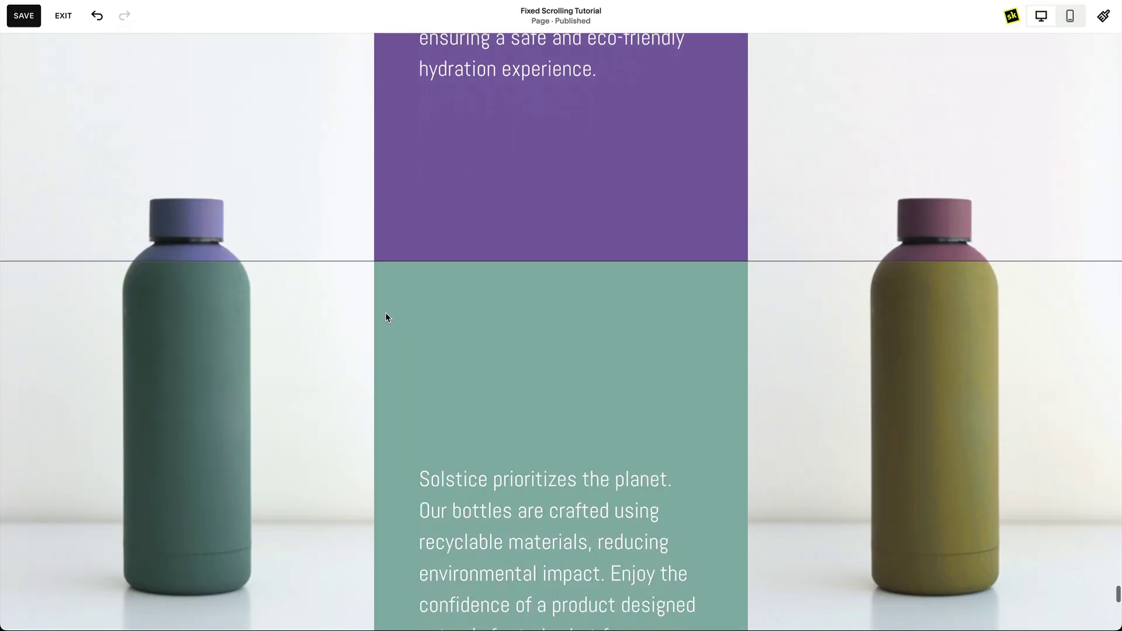
scroll(385, 312, "down", 4)
scroll(384, 312, "up", 2)
scroll(385, 312, "up", 9)
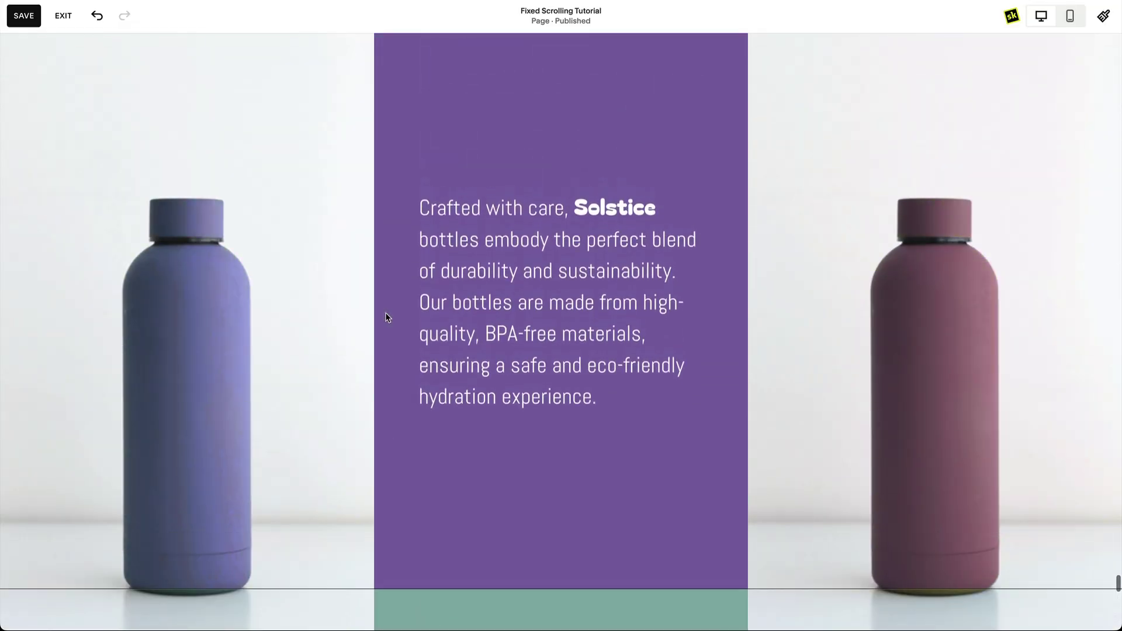
Open and review the purple section's SquareKicker settings.
mouse_move(322, 210)
left_click(321, 175)
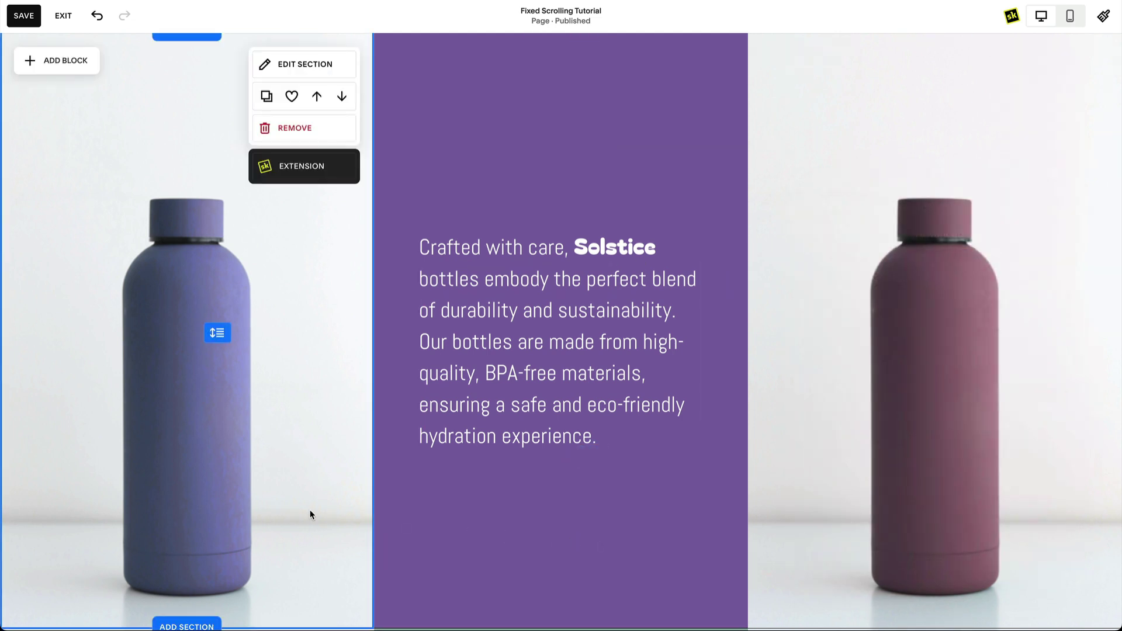
scroll(310, 510, "down", 4)
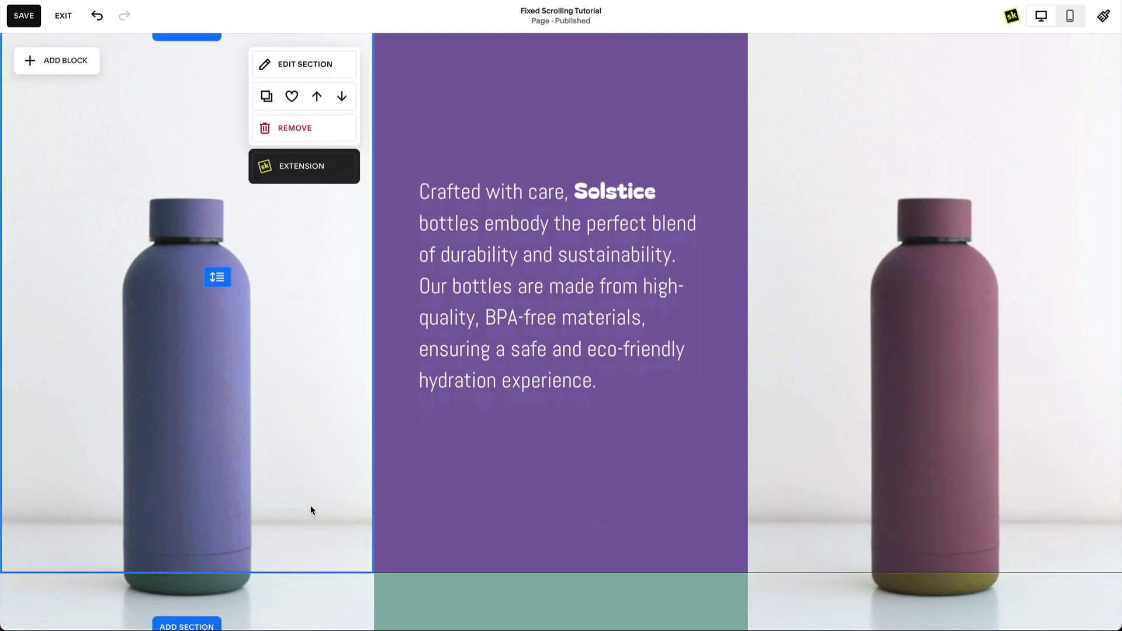
scroll(310, 505, "up", 10)
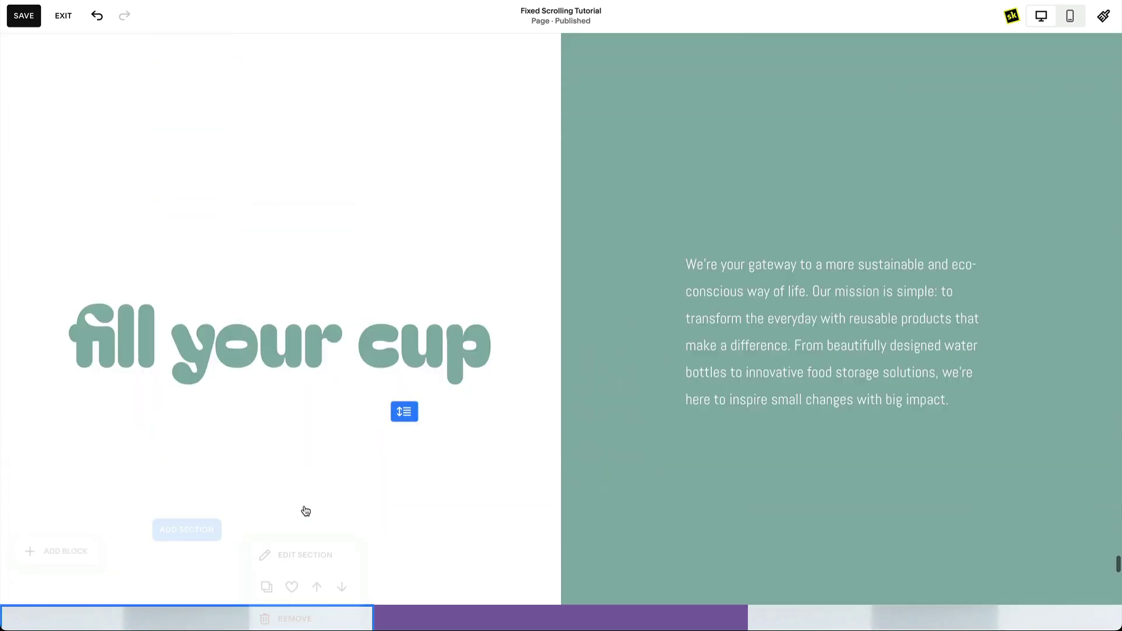
Keep the teal section's Sticky Split at Right, 50% width, 2 sections and apply.
mouse_move(959, 166)
left_click(997, 188)
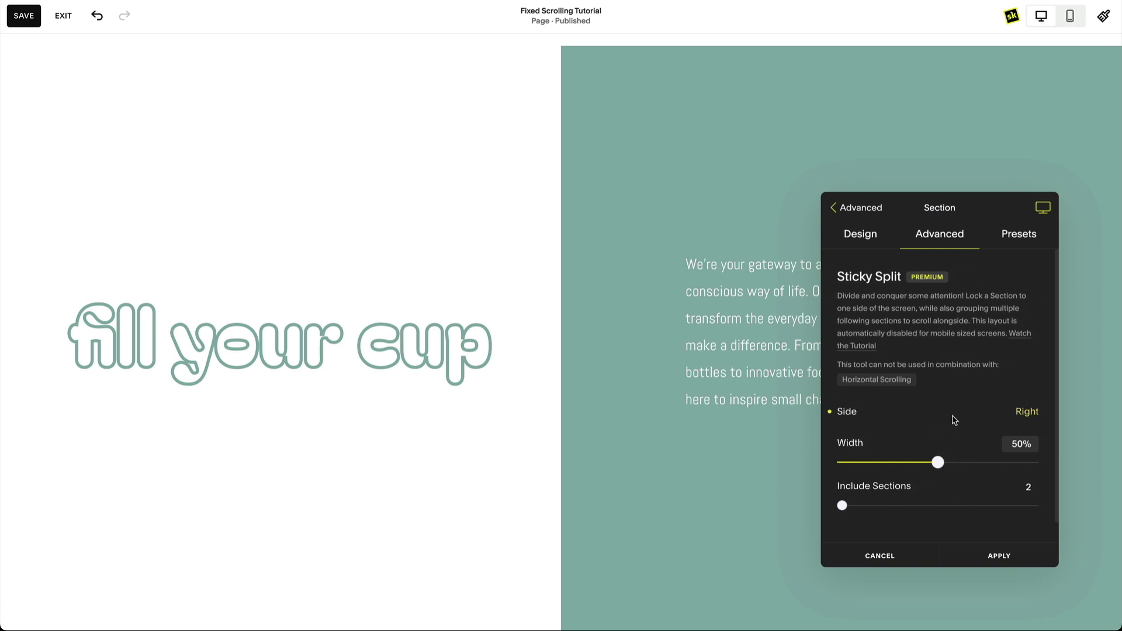
left_click(1004, 560)
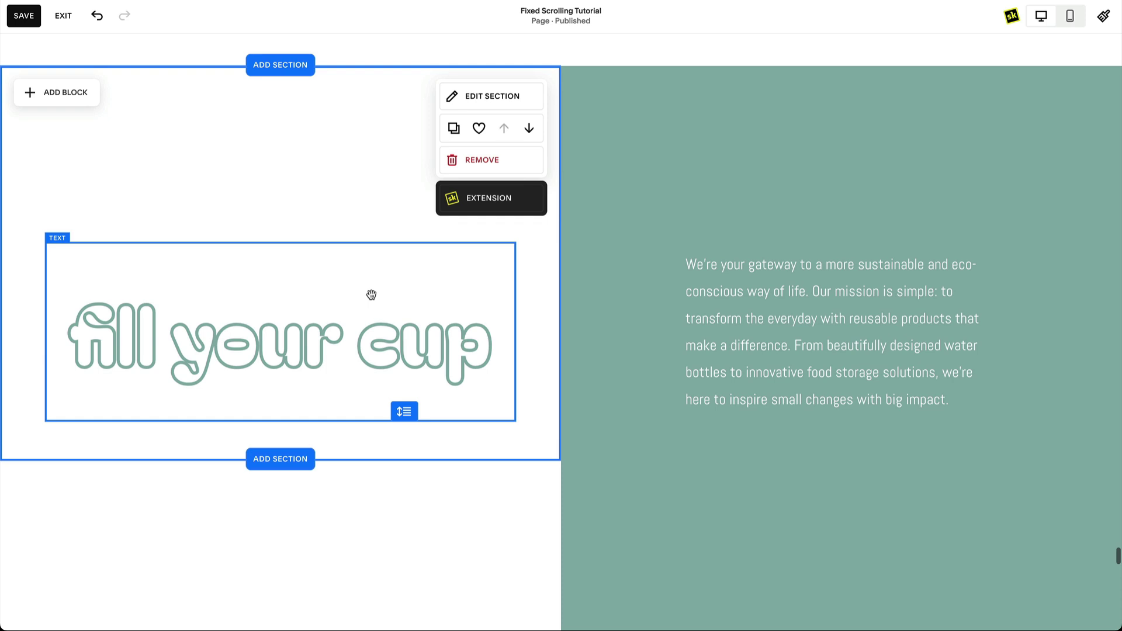
scroll(371, 294, "down", 1)
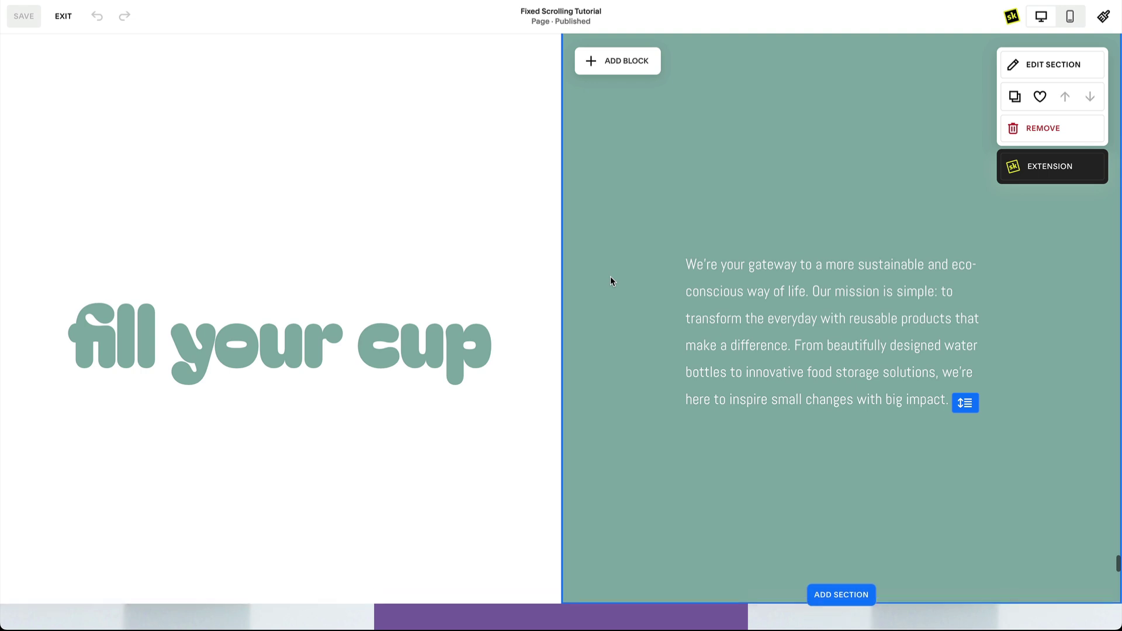
scroll(586, 326, "up", 10)
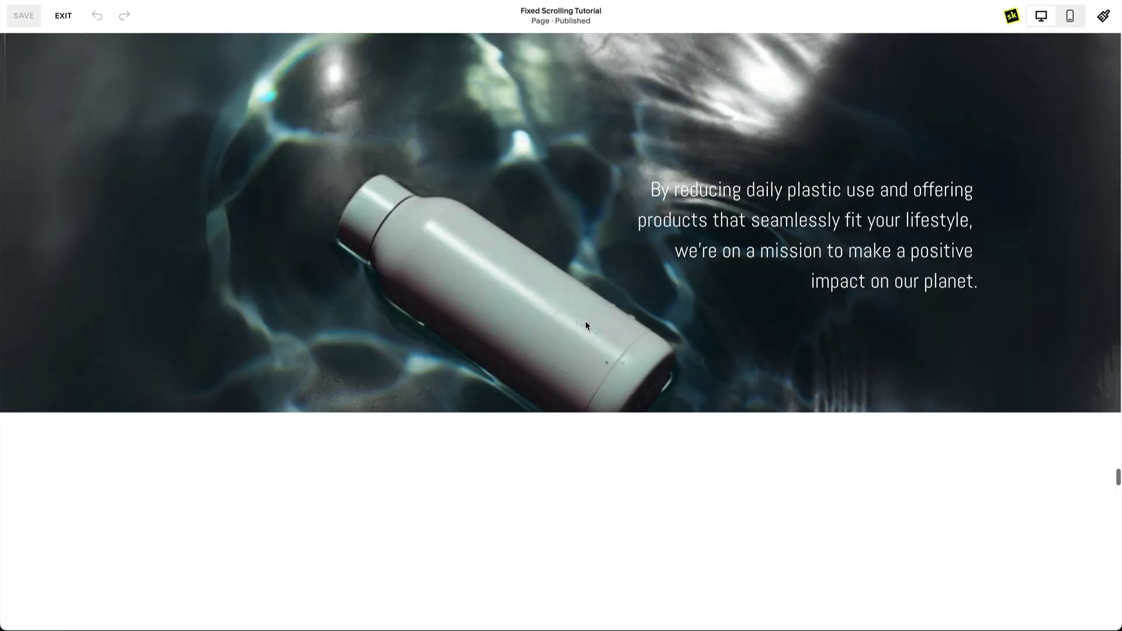
scroll(587, 325, "up", 5)
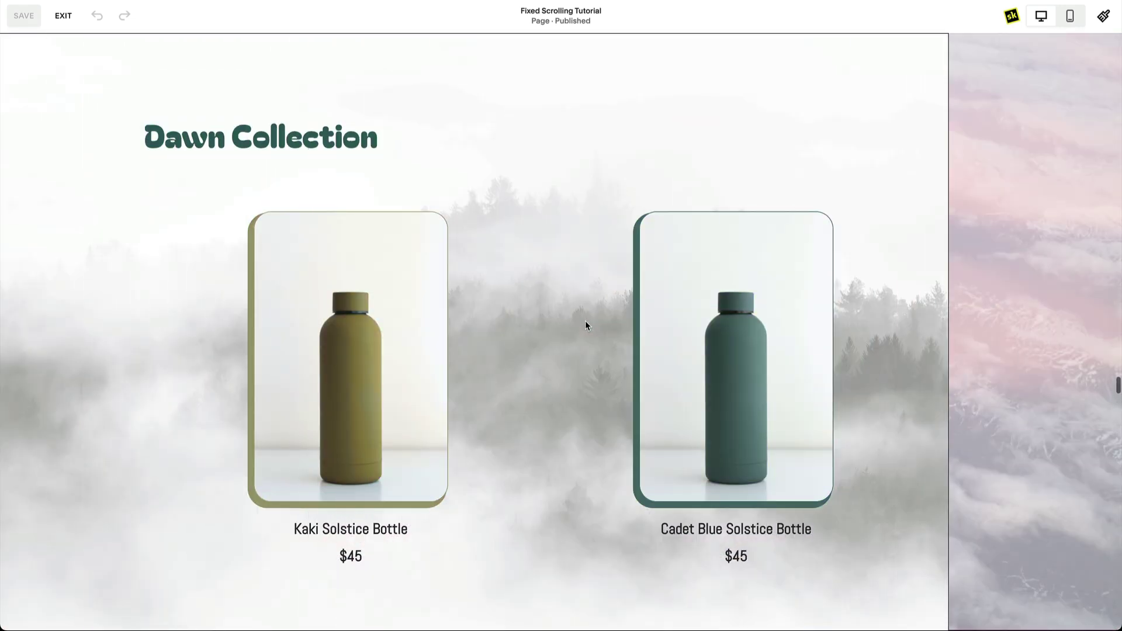
scroll(587, 326, "down", 3)
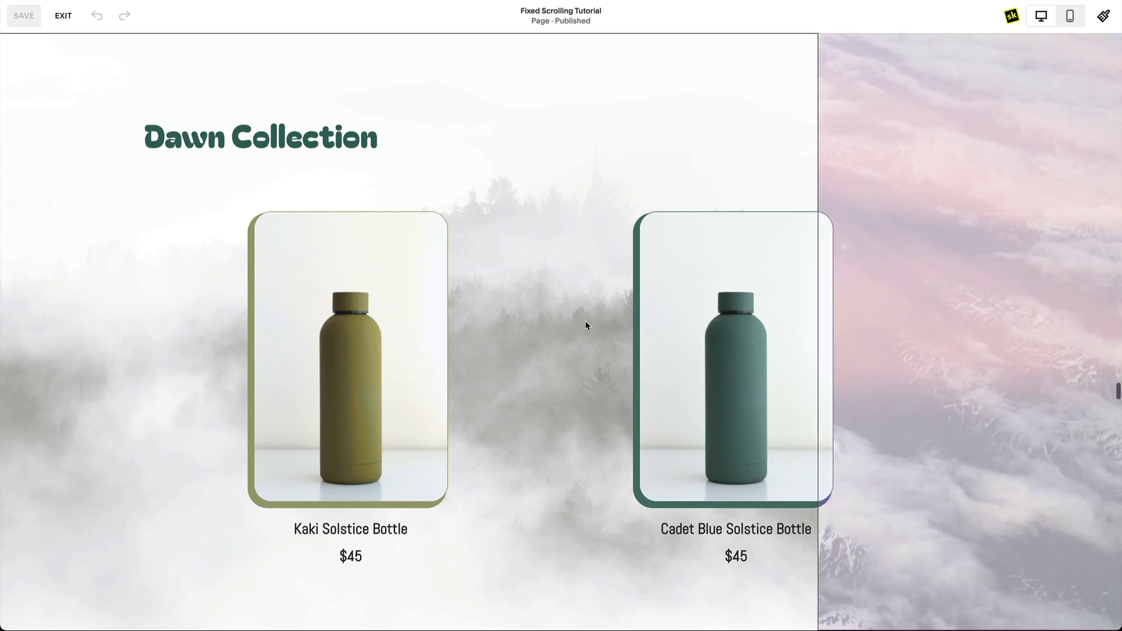
scroll(586, 322, "down", 2)
scroll(586, 325, "up", 10)
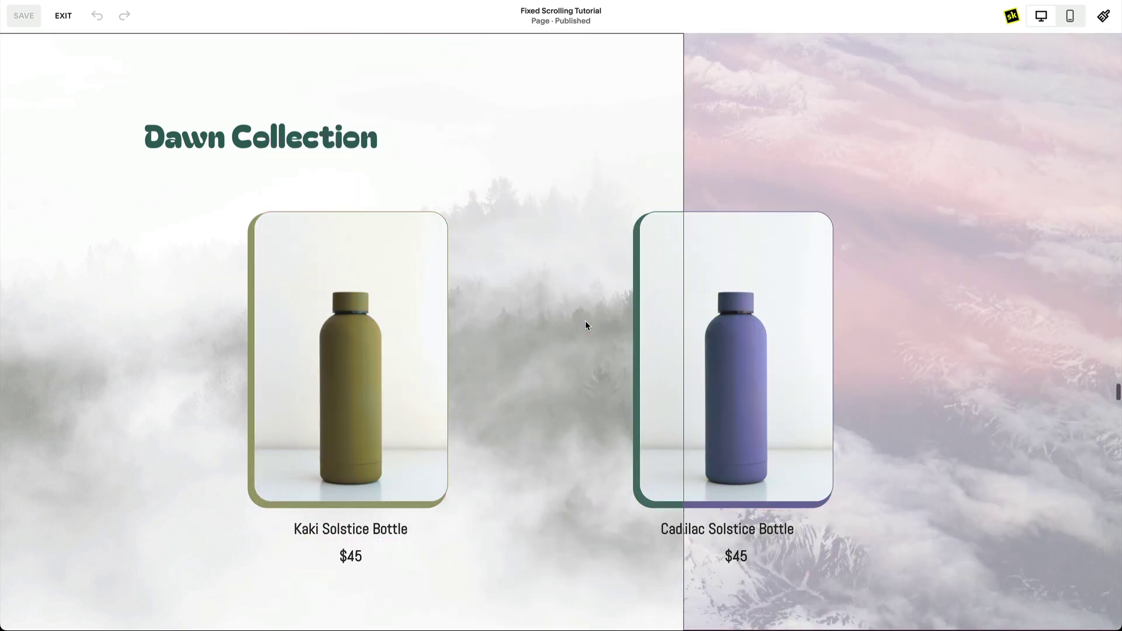
scroll(585, 324, "up", 10)
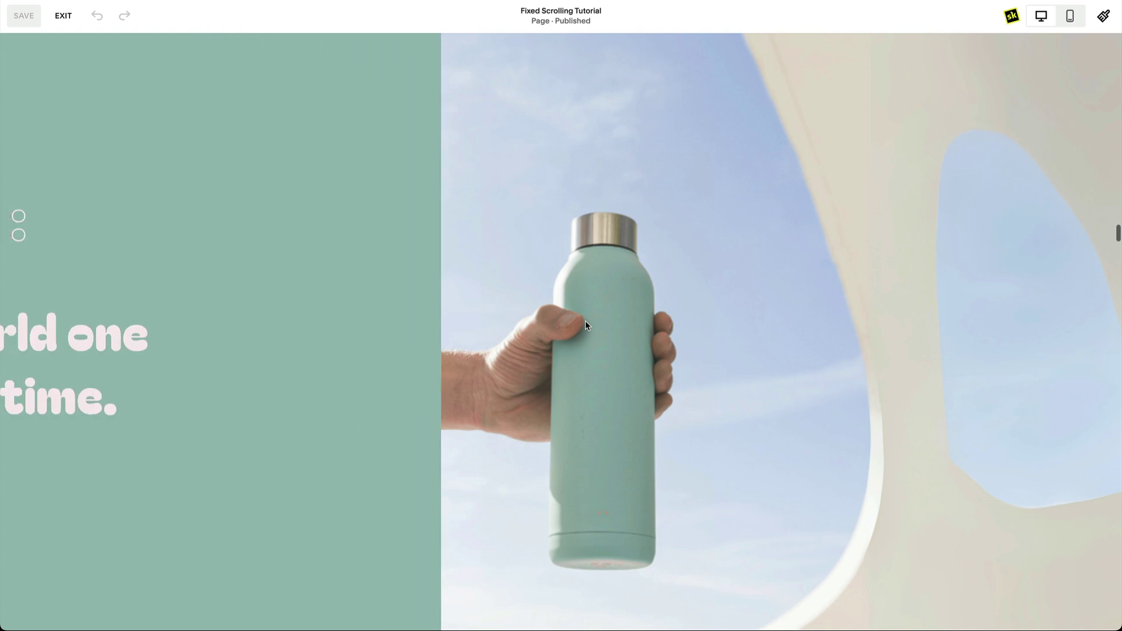
scroll(584, 328, "up", 10)
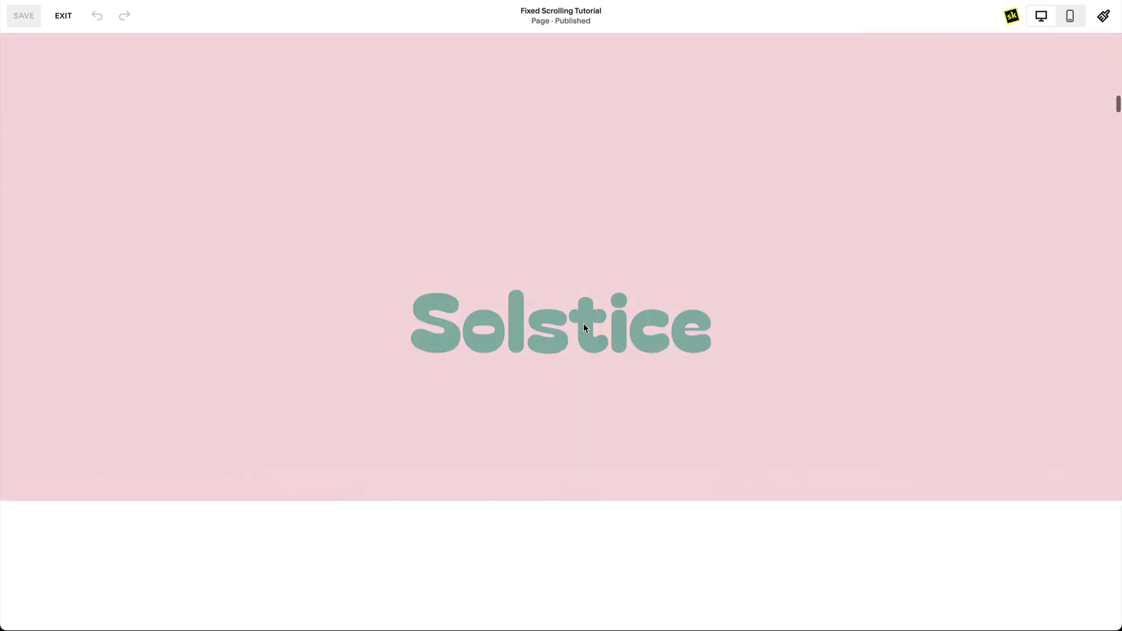
scroll(583, 327, "up", 10)
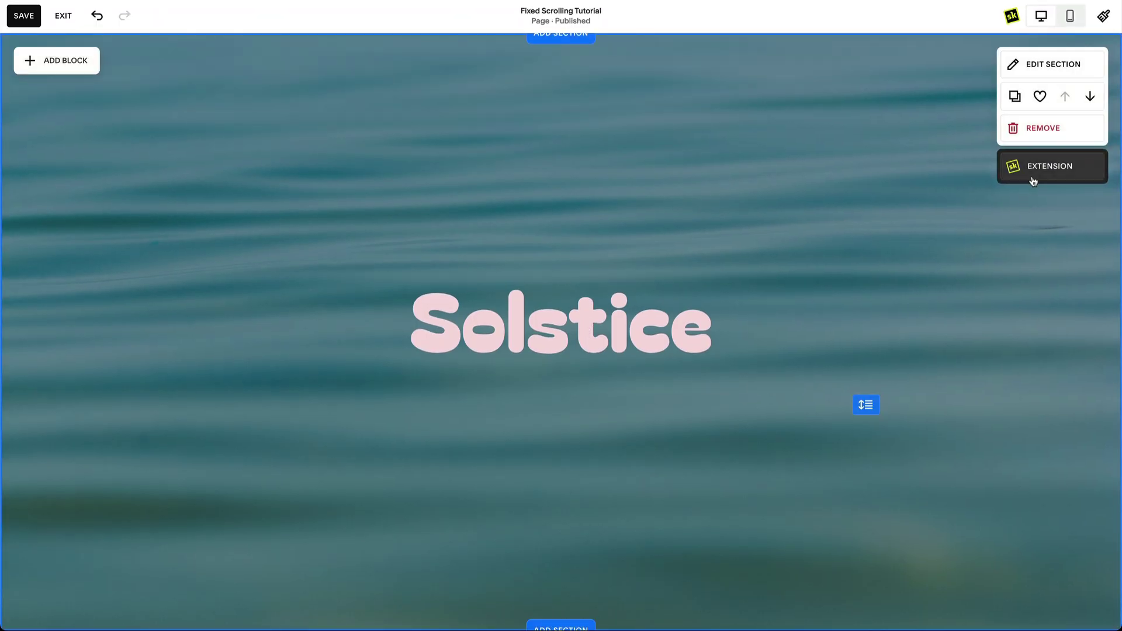
Apply SquareKicker Fixed Scrolling to the water-background Solstice section's content and background.
left_click(1034, 181)
left_click(937, 233)
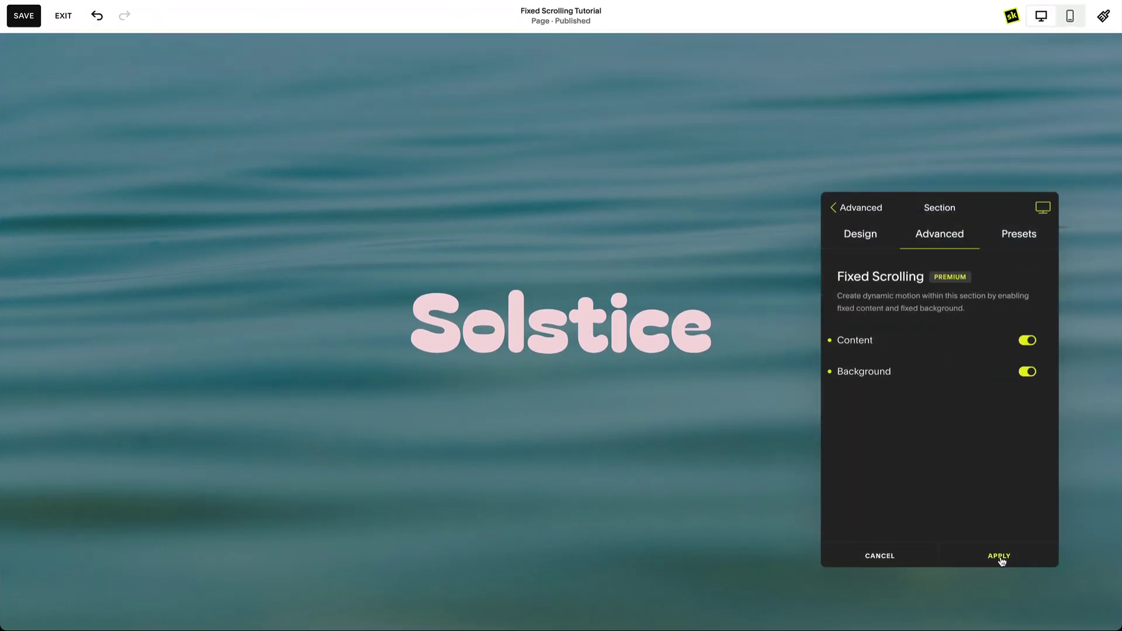
left_click(1000, 557)
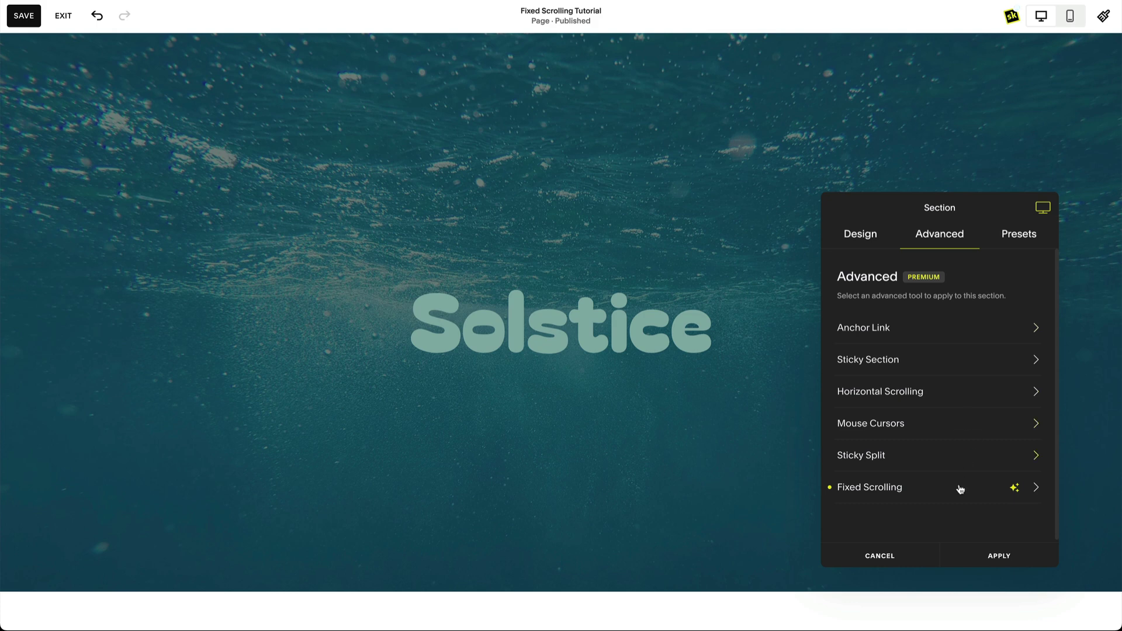
left_click(1023, 373)
left_click(997, 558)
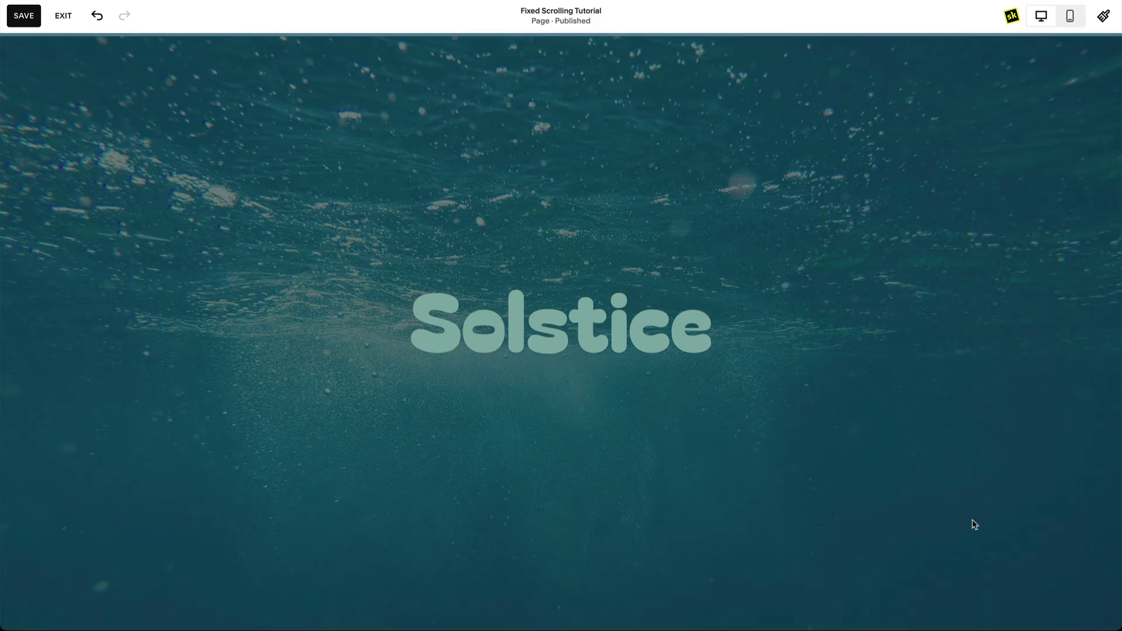